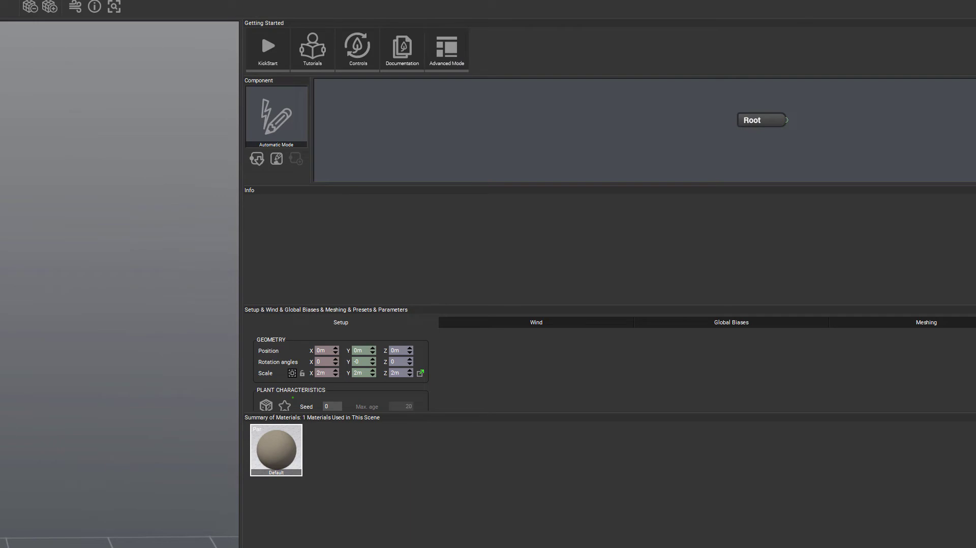
# Open the Display menu to reach its Workspace layout options.
pyautogui.click(31, 8)
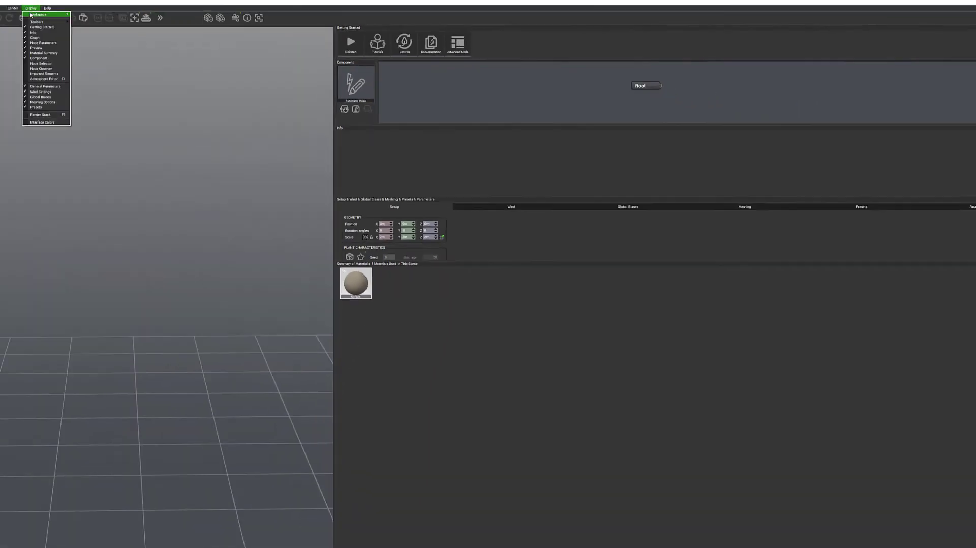
pyautogui.moveTo(32, 15)
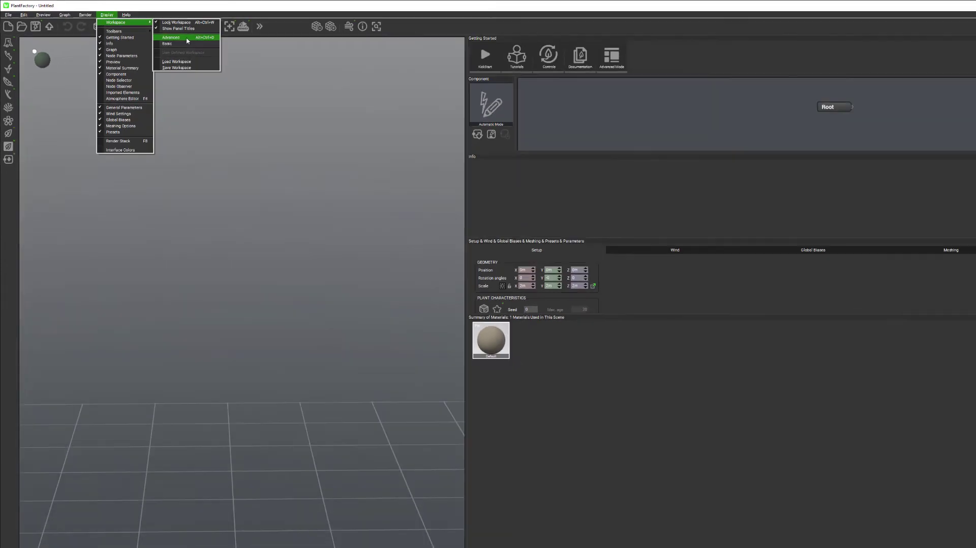
# Choose the Basic workspace, then drag splitters for a taller preview, wider left panels and bigger graph.
pyautogui.click(236, 62)
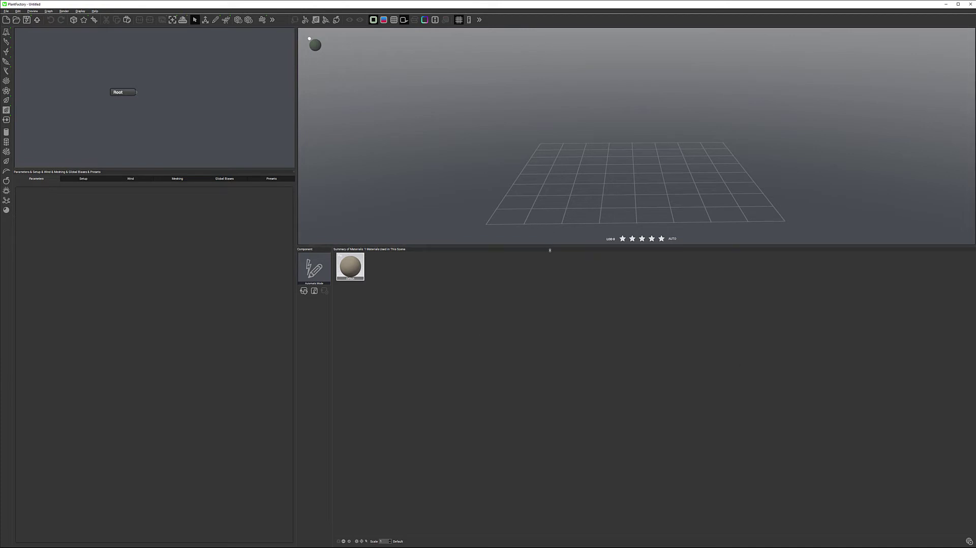
pyautogui.moveTo(552, 367); pyautogui.dragTo(572, 422)
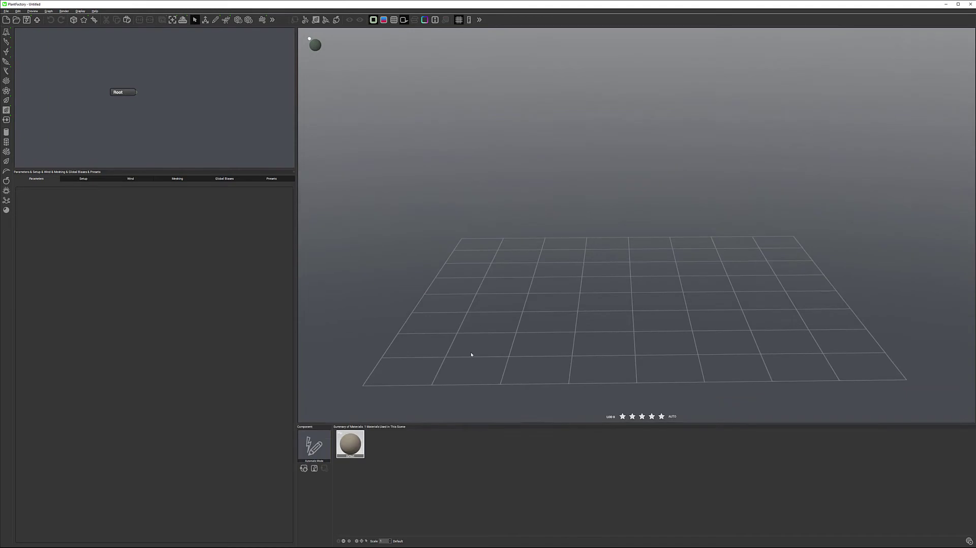
pyautogui.moveTo(297, 261); pyautogui.dragTo(298, 261)
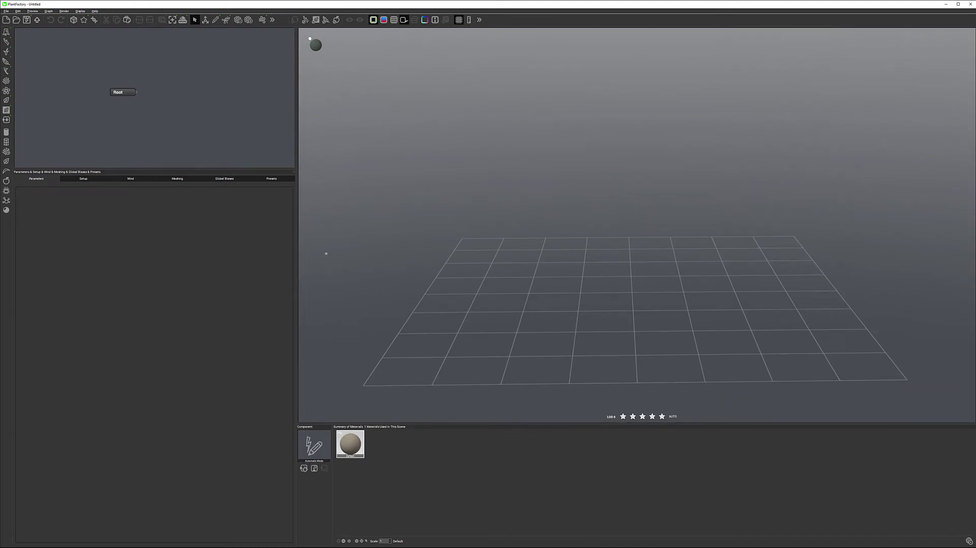
pyautogui.moveTo(466, 240); pyautogui.dragTo(562, 232)
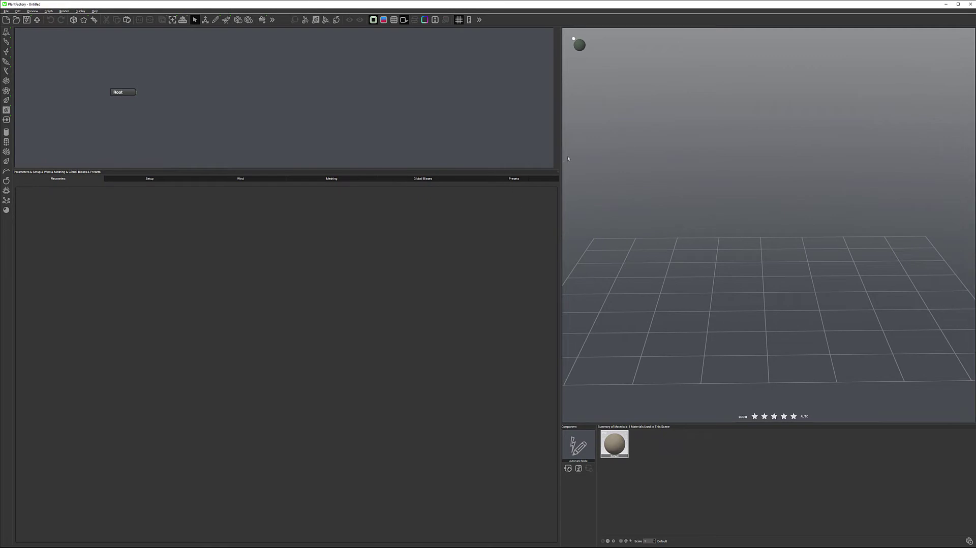
pyautogui.moveTo(559, 161); pyautogui.dragTo(555, 163)
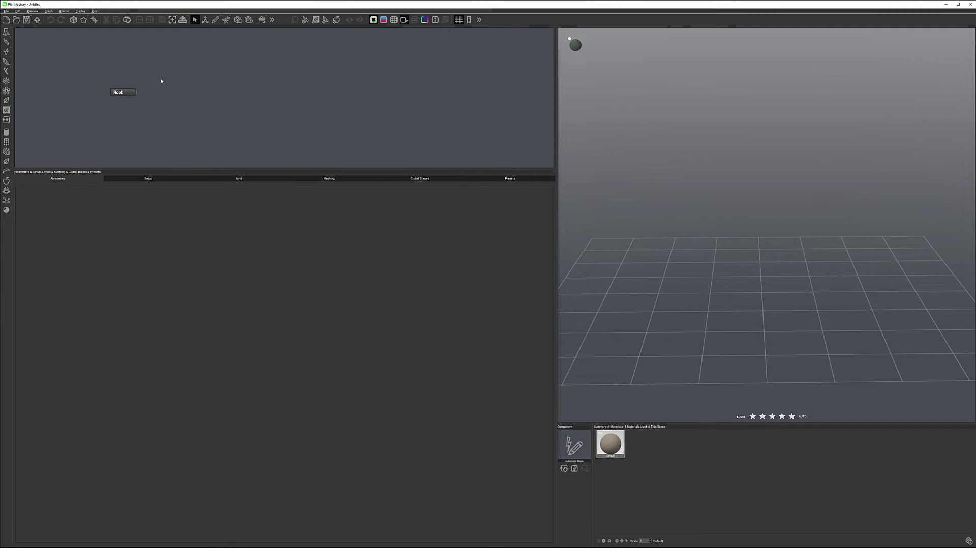
pyautogui.moveTo(336, 182); pyautogui.dragTo(338, 195)
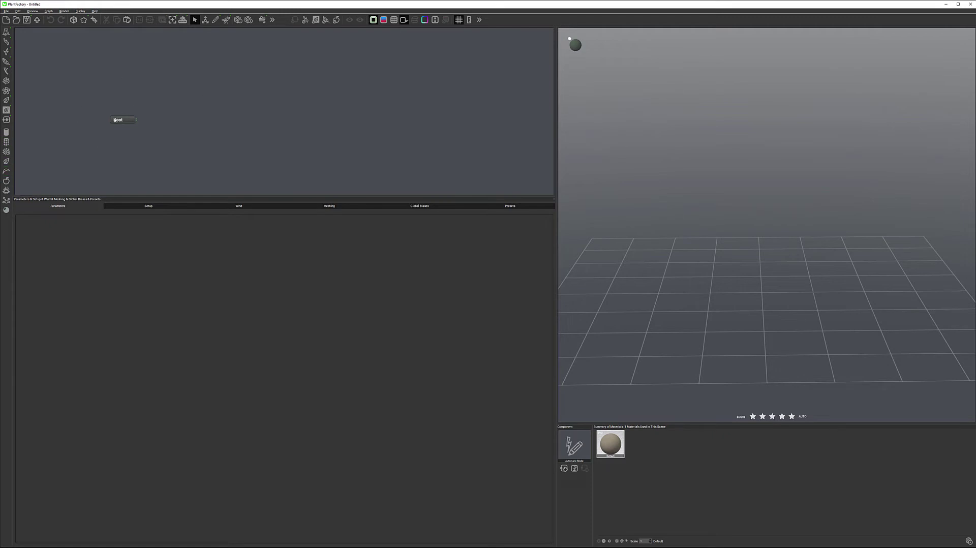
# Drag the Root node up-left to select it and show its Default plant material parameters.
pyautogui.moveTo(125, 119); pyautogui.dragTo(113, 111)
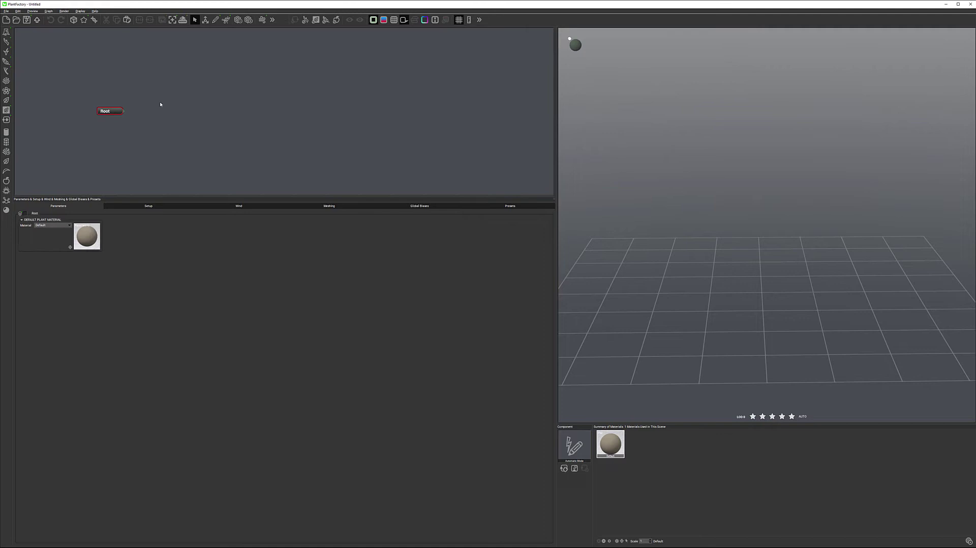
pyautogui.rightClick(184, 102)
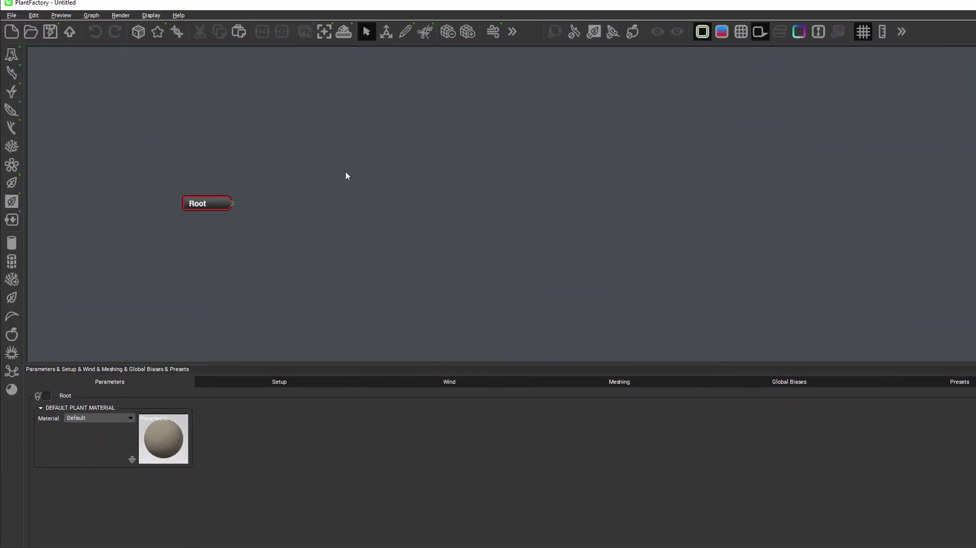
# Add a Geometry > Trunk Segment node and place it to the right of Root.
pyautogui.rightClick(346, 173)
pyautogui.moveTo(386, 178)
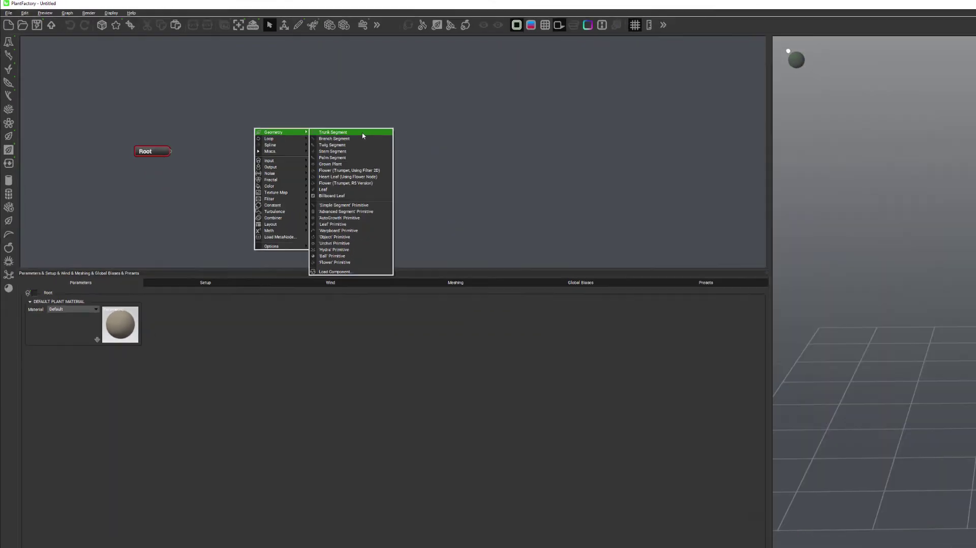
pyautogui.click(492, 177)
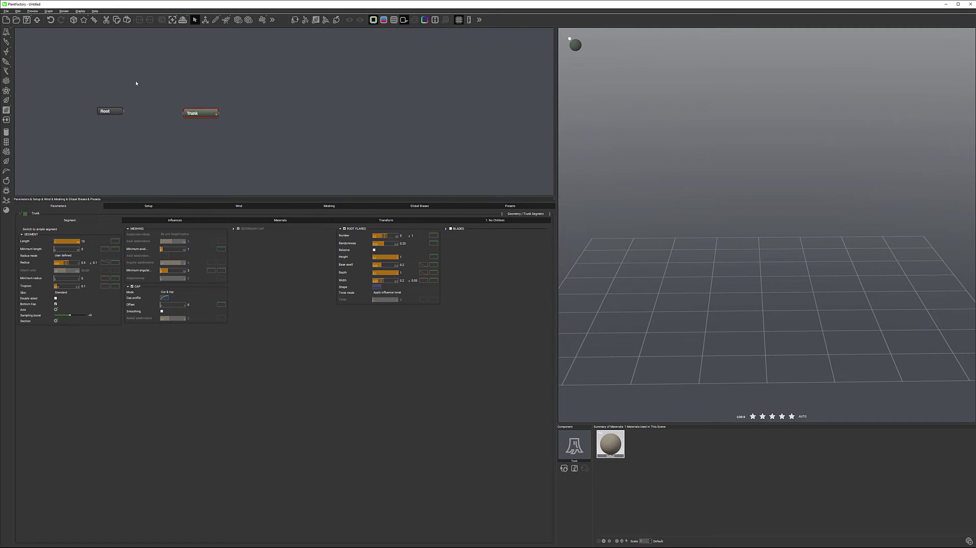
# Nudge the Trunk node up-left and link Root's output to Trunk's Input 0.
pyautogui.moveTo(211, 111); pyautogui.dragTo(196, 108)
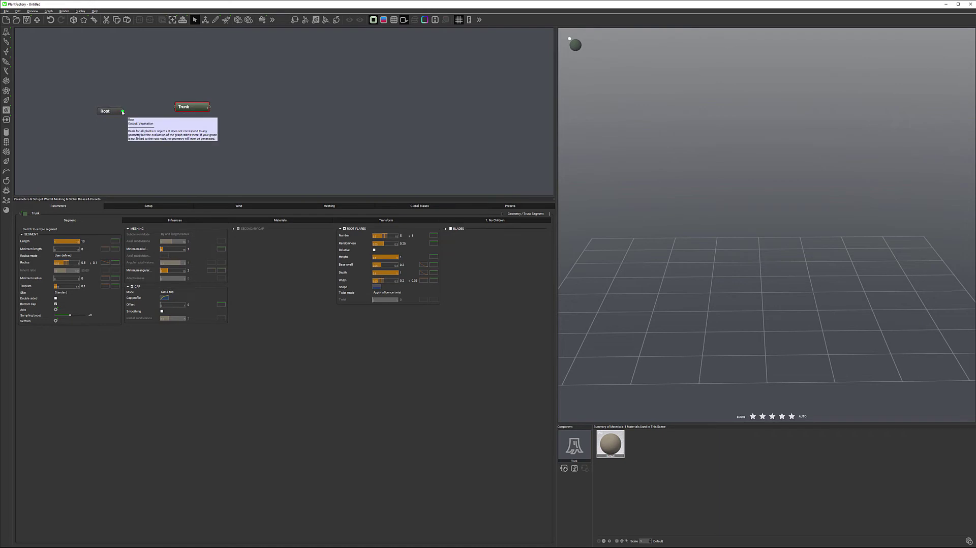
pyautogui.moveTo(123, 112); pyautogui.dragTo(176, 109)
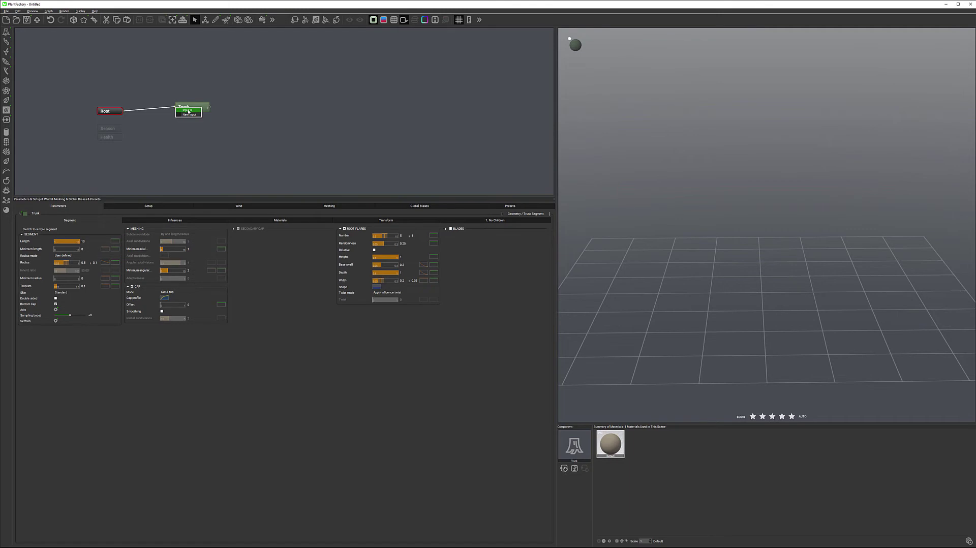
pyautogui.click(188, 111)
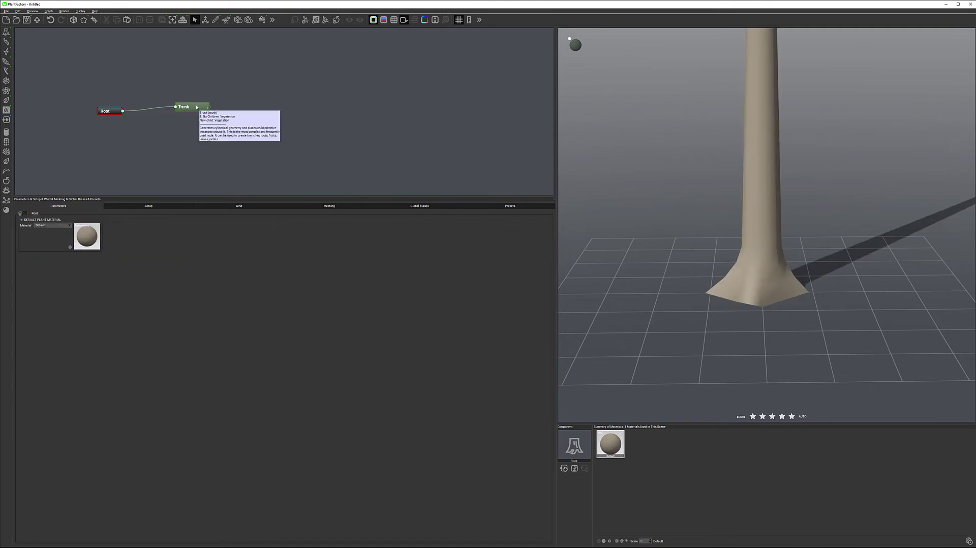
# Select Trunk, orbit and frame the whole trunk in the preview, then move Trunk nearer Root.
pyautogui.moveTo(197, 107); pyautogui.dragTo(198, 111)
pyautogui.scroll(-3, 734, 229)
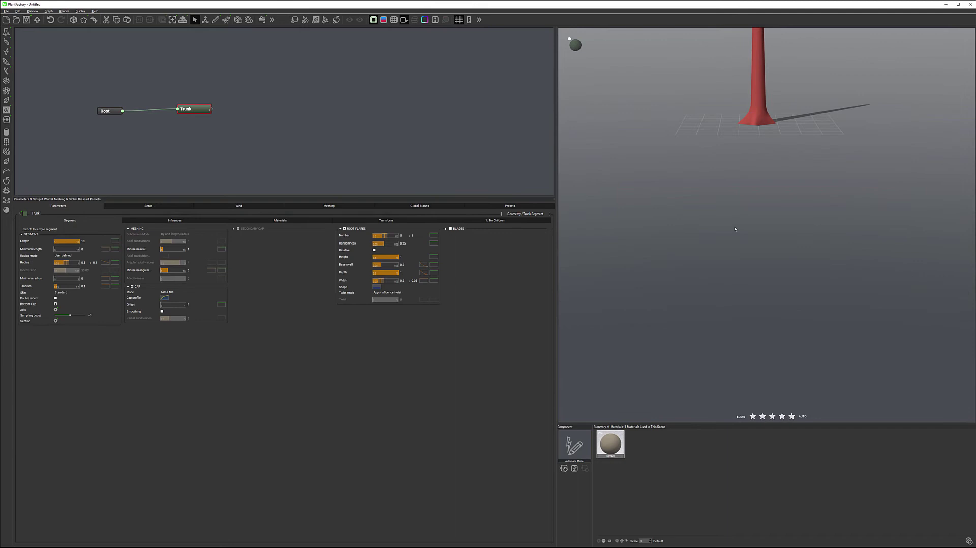
pyautogui.moveTo(764, 133); pyautogui.dragTo(747, 286)
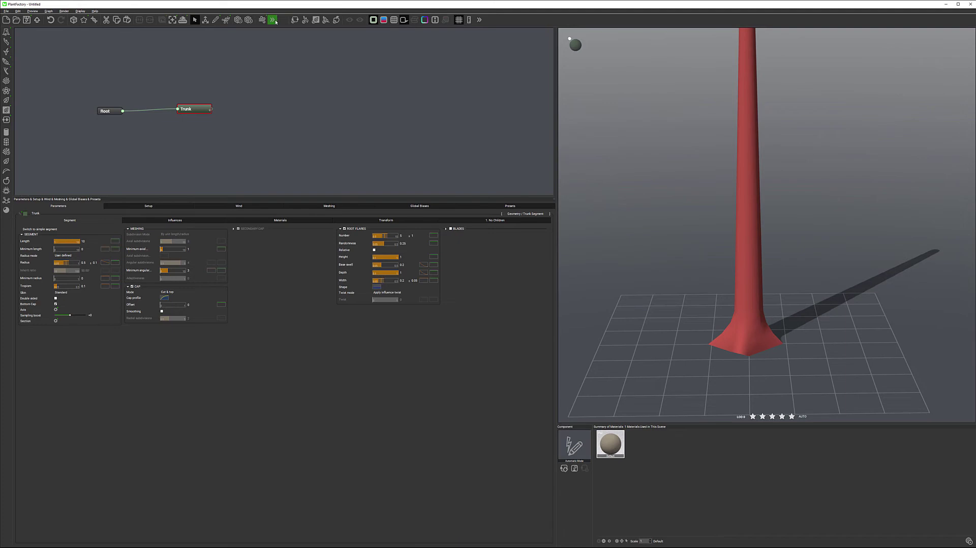
pyautogui.moveTo(294, 25)
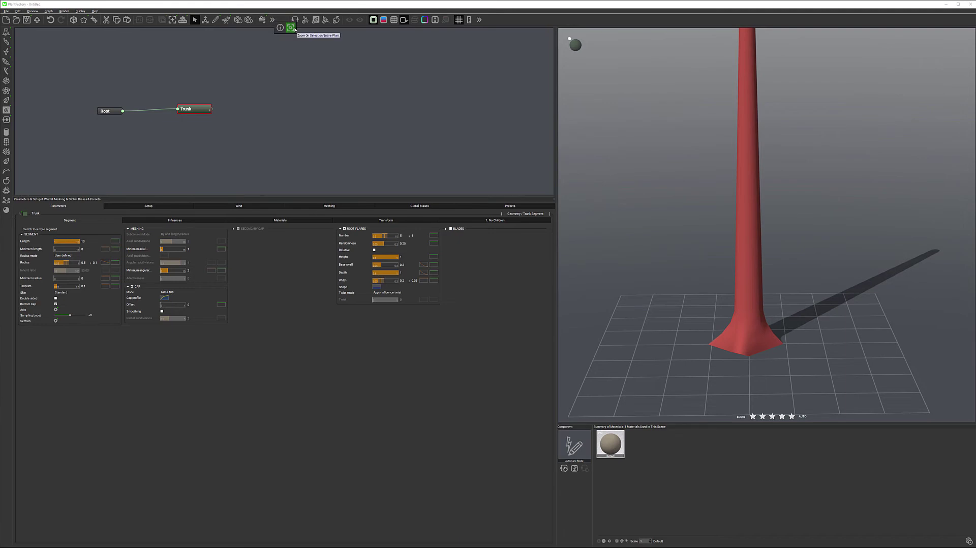
pyautogui.click(291, 27)
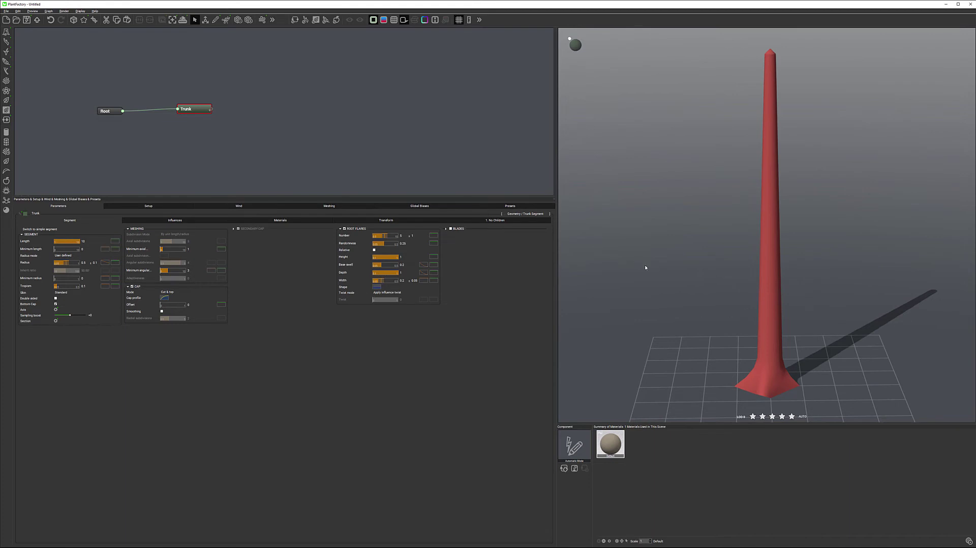
pyautogui.moveTo(709, 278); pyautogui.dragTo(764, 290)
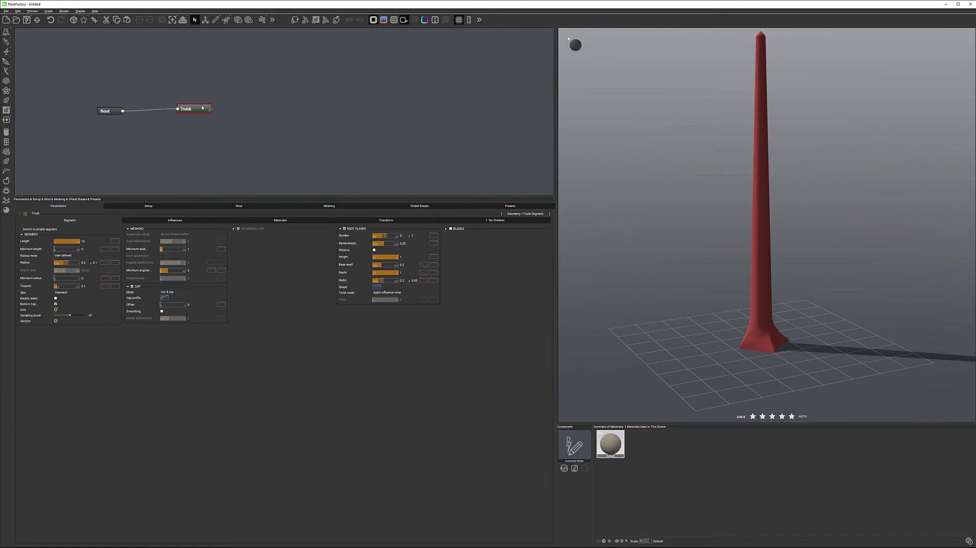
pyautogui.moveTo(201, 107); pyautogui.dragTo(182, 112)
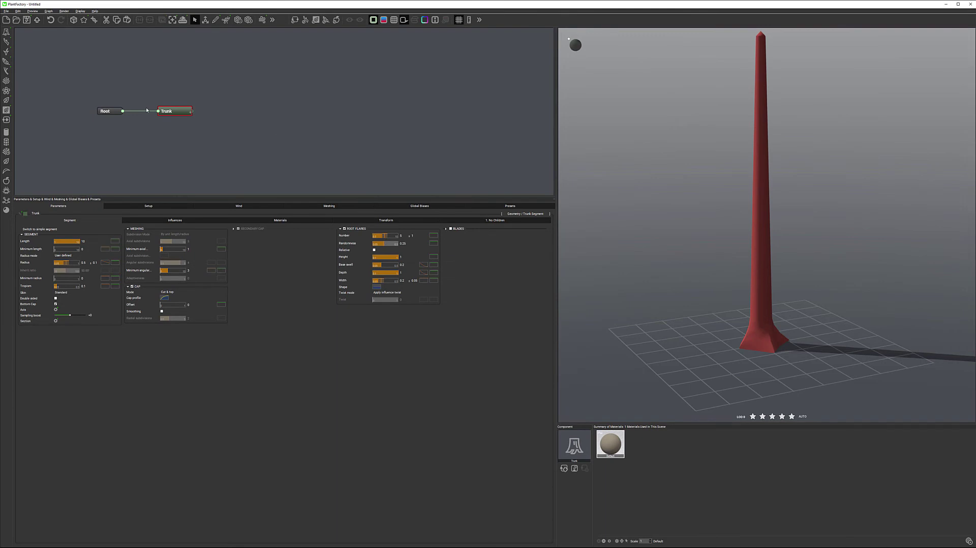
# Delete the Trunk node from the graph.
pyautogui.doubleClick(170, 113)
pyautogui.click(227, 116)
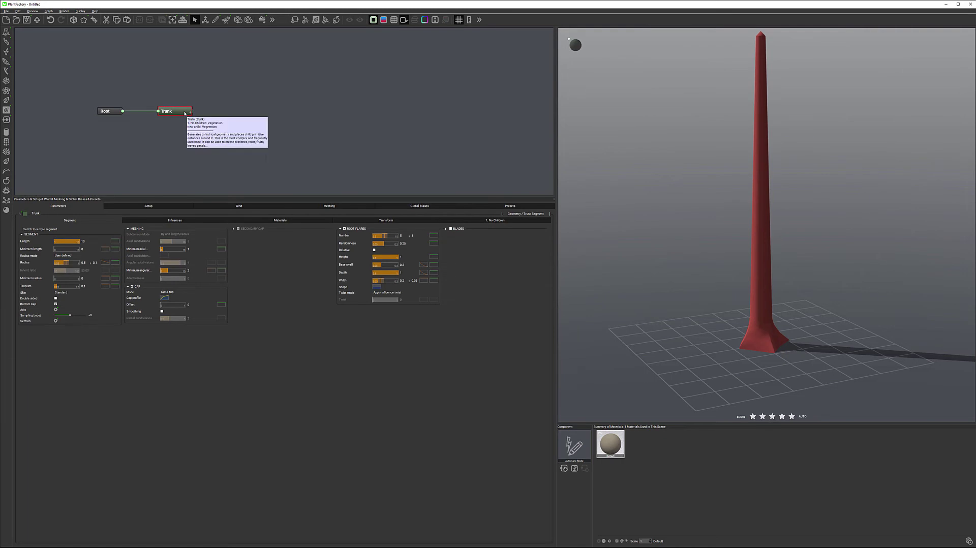
pyautogui.press('Delete')
# Add a Stem Segment node beside Root, link Root's output into it, and move it down-right.
pyautogui.rightClick(175, 97)
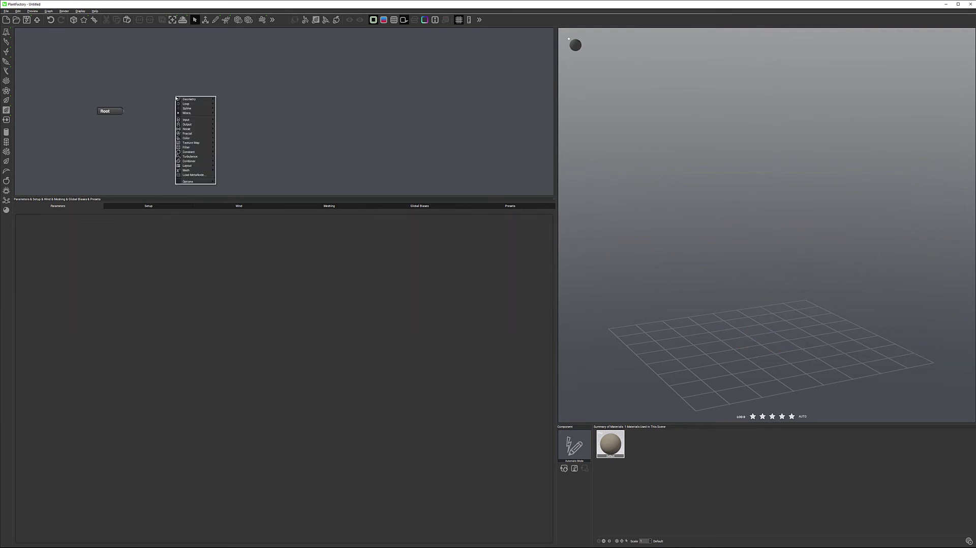
pyautogui.moveTo(215, 99)
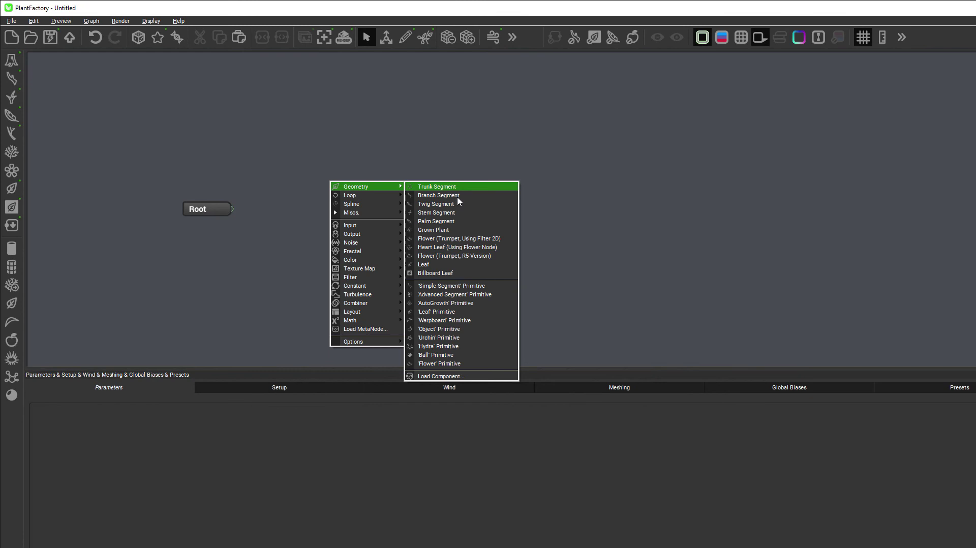
pyautogui.click(467, 212)
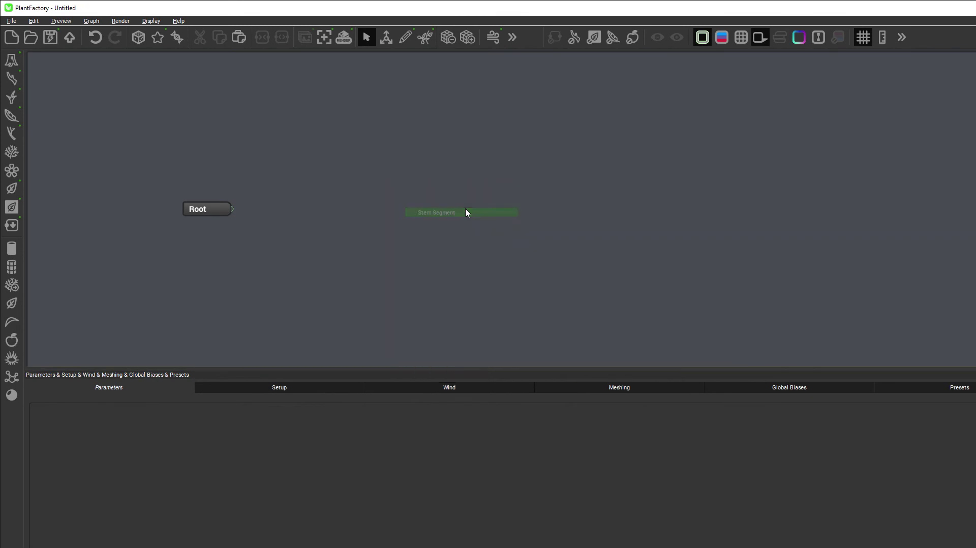
pyautogui.click(337, 175)
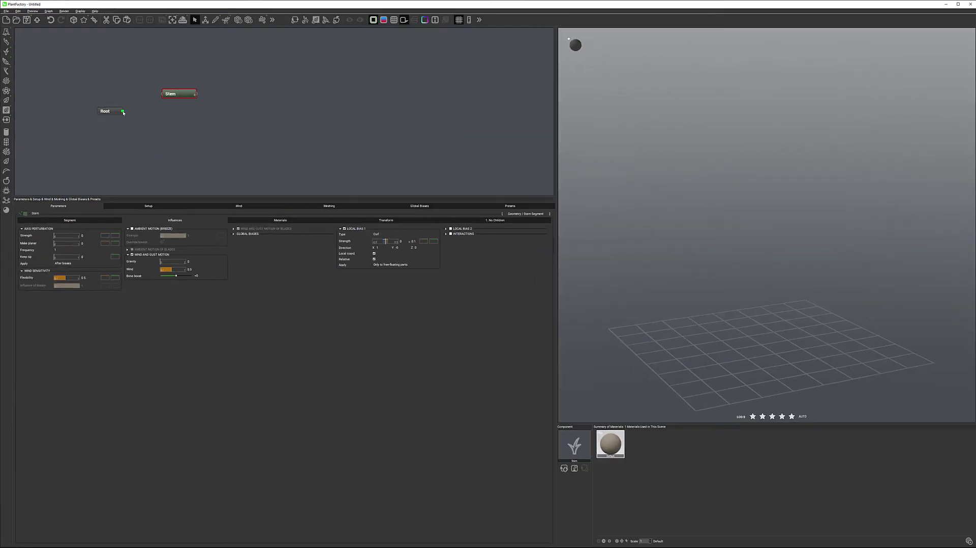
pyautogui.moveTo(124, 112); pyautogui.dragTo(164, 95)
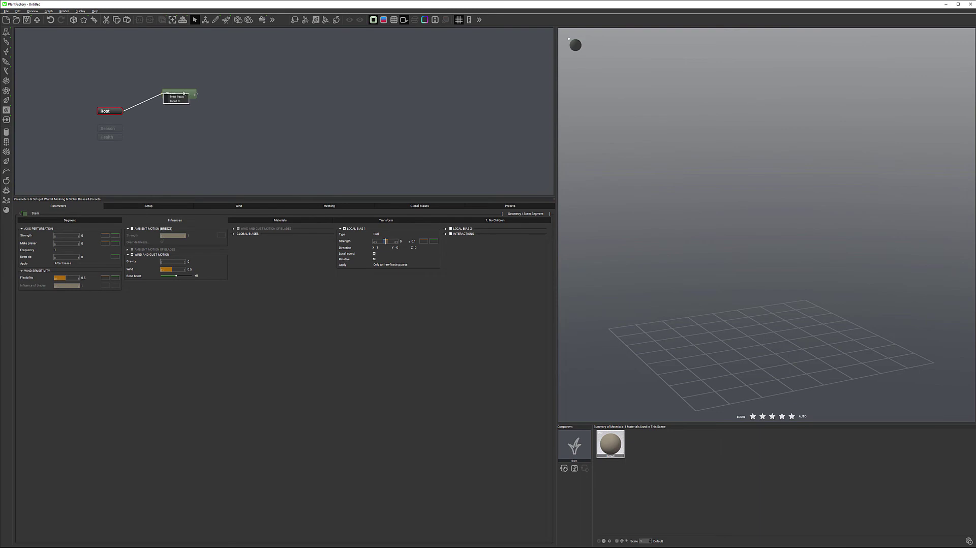
pyautogui.click(175, 102)
pyautogui.moveTo(182, 97); pyautogui.dragTo(192, 111)
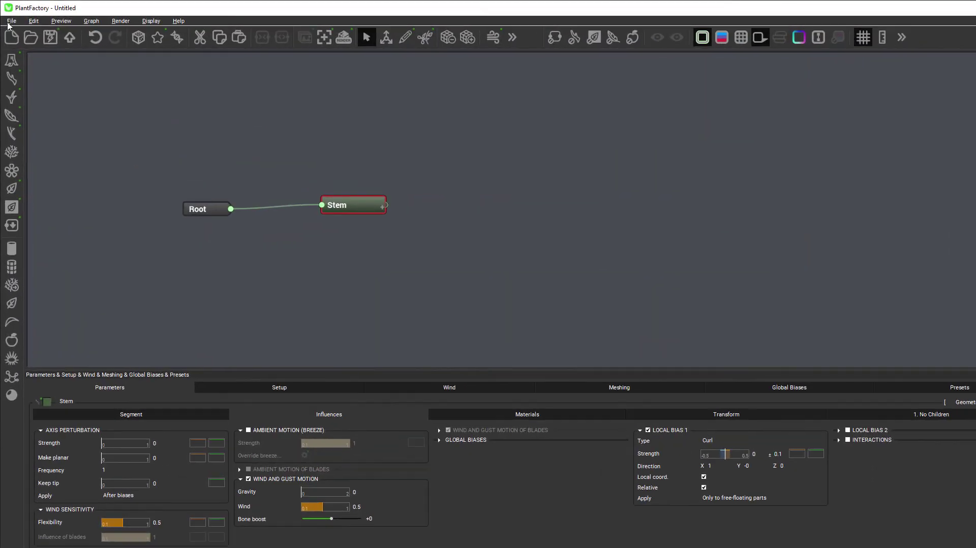
pyautogui.click(6, 10)
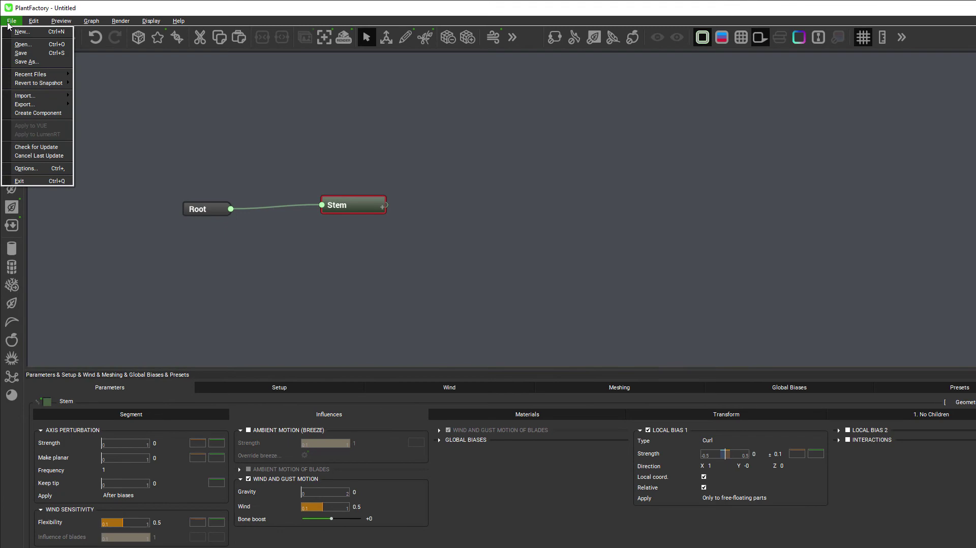
pyautogui.click(45, 169)
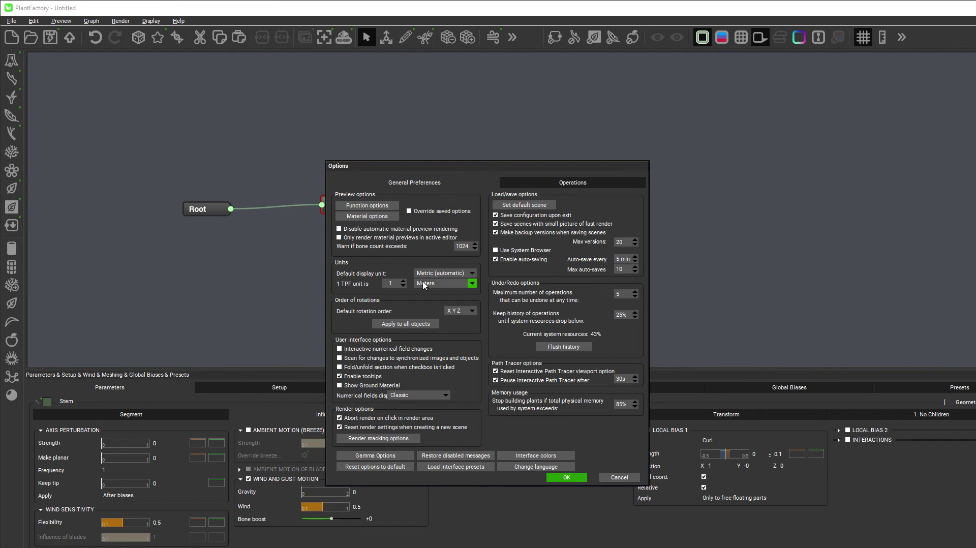
pyautogui.click(461, 285)
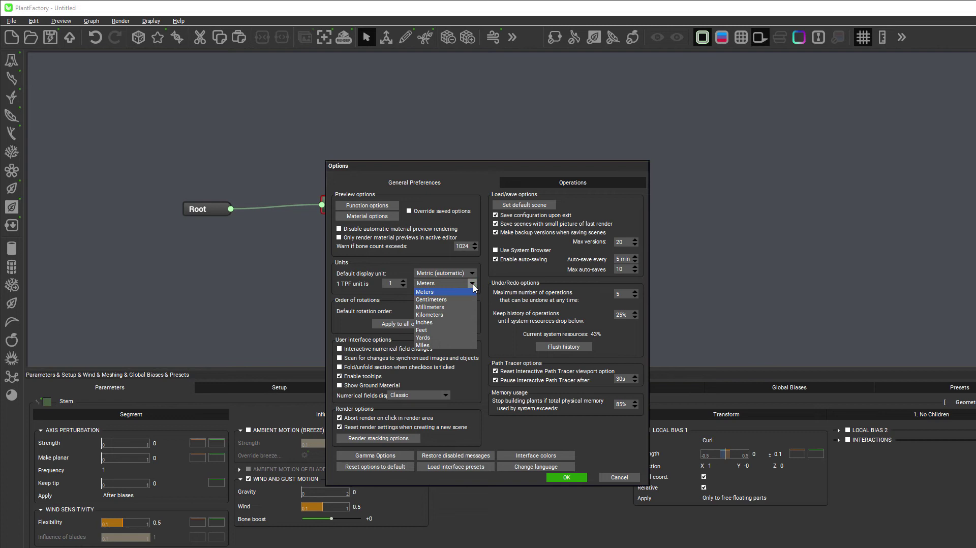
pyautogui.click(452, 300)
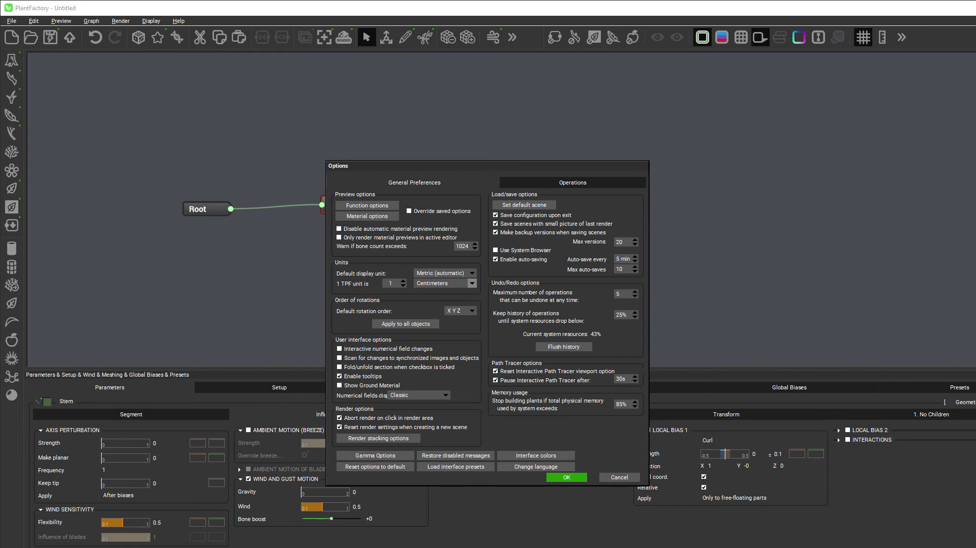
pyautogui.click(476, 276)
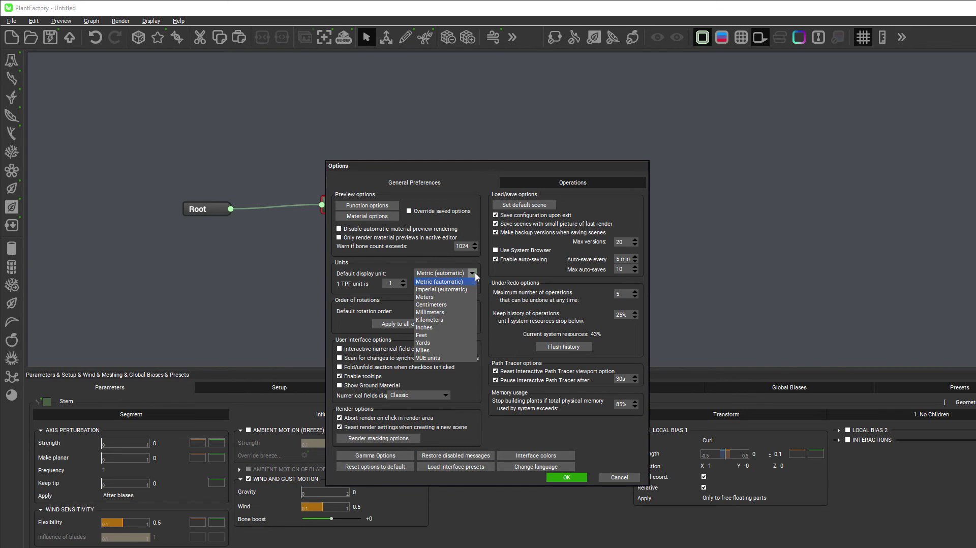
pyautogui.click(440, 291)
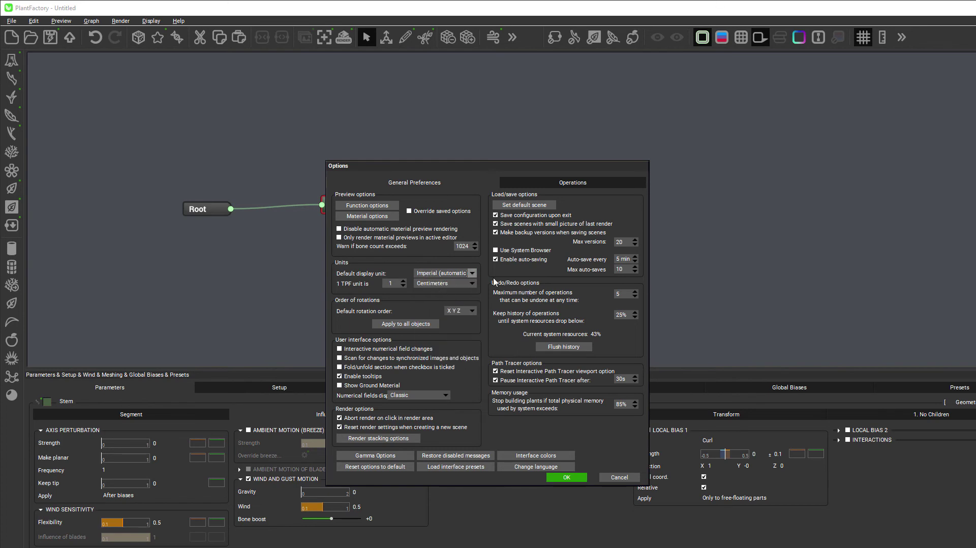
pyautogui.click(471, 274)
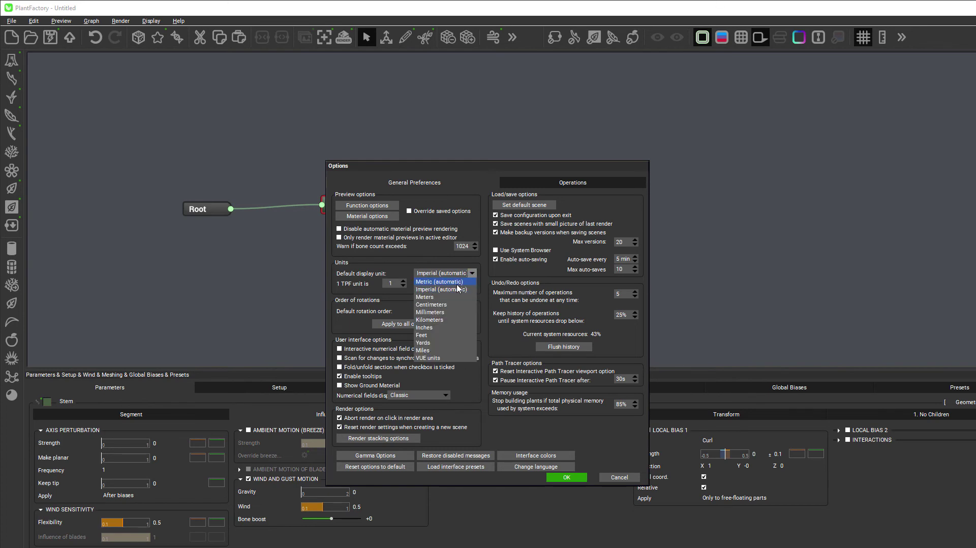
pyautogui.click(458, 282)
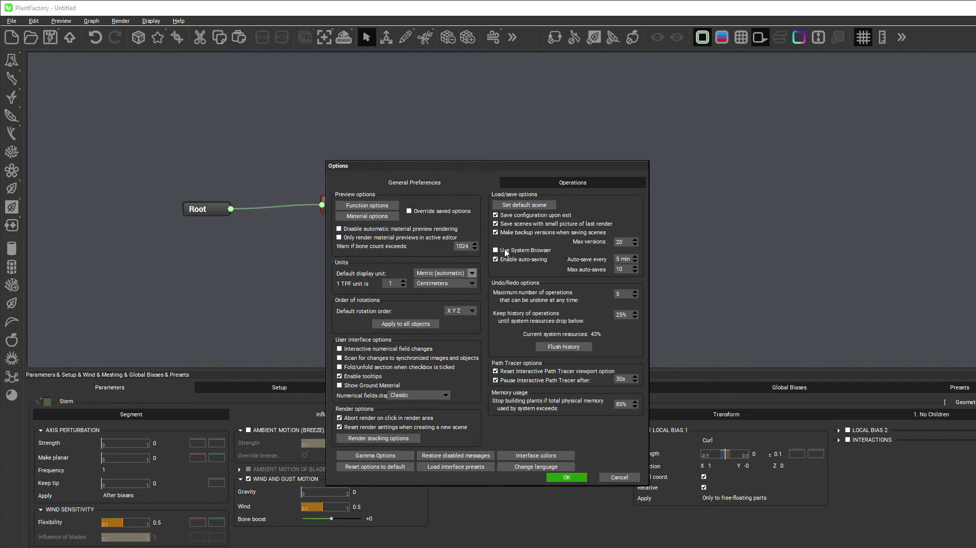
pyautogui.click(472, 283)
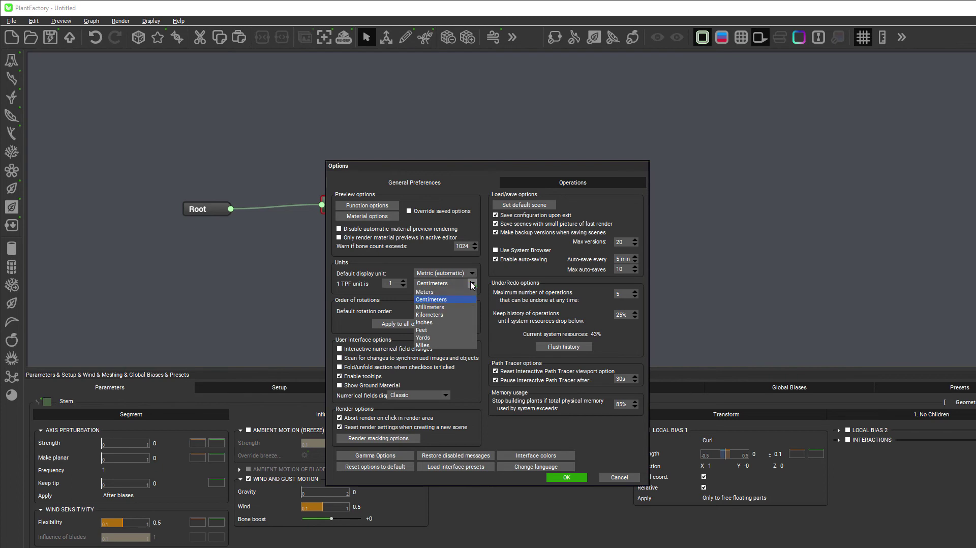
pyautogui.click(430, 307)
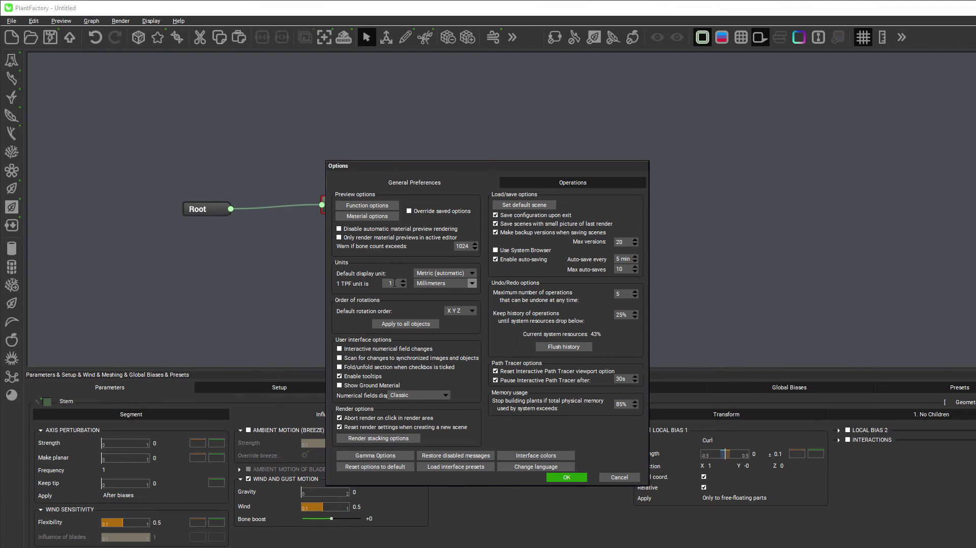
pyautogui.click(471, 283)
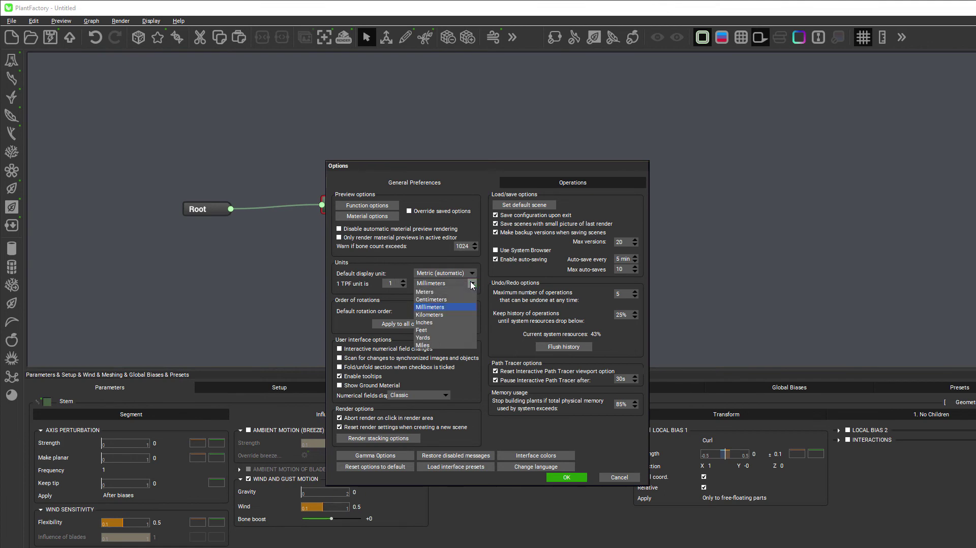
pyautogui.click(435, 292)
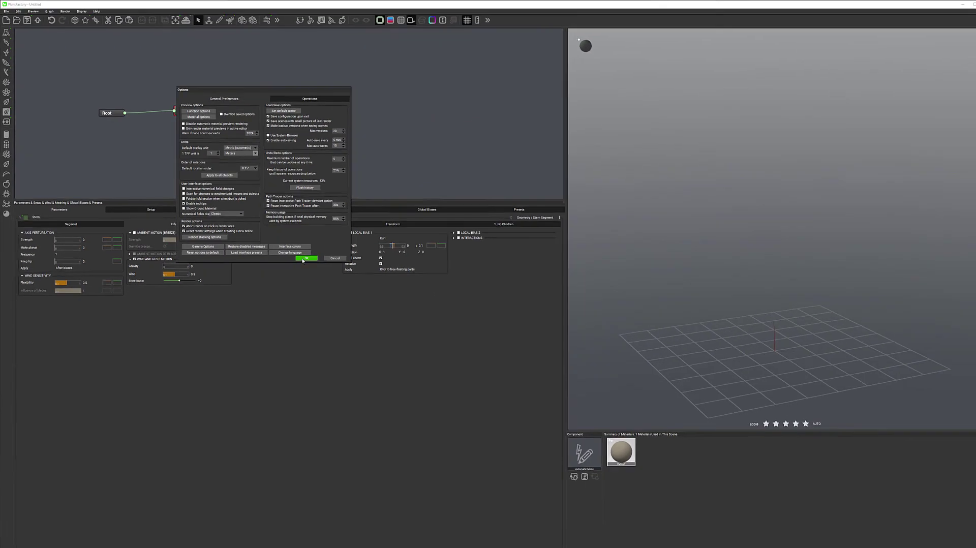
pyautogui.click(303, 259)
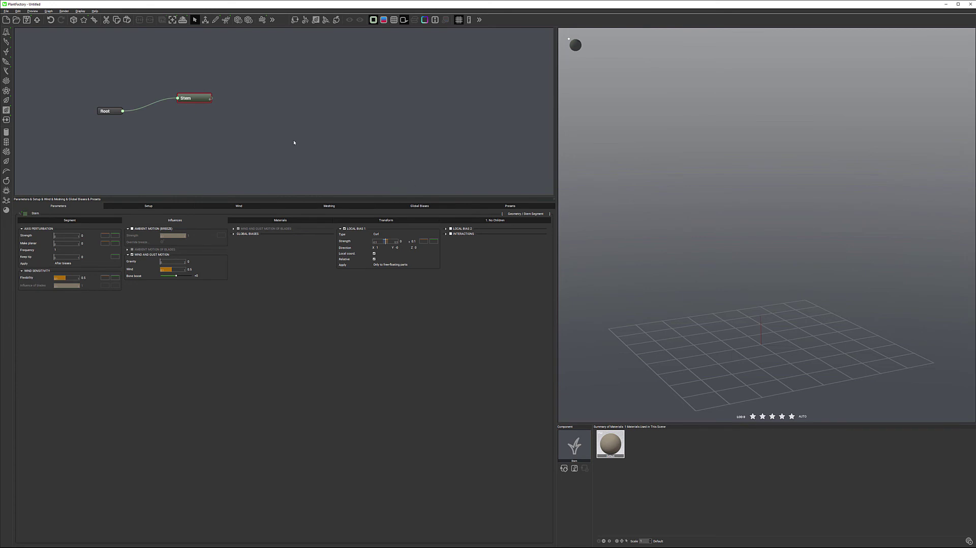
# Add a second Stem Segment node below the first and link Root's output to it.
pyautogui.rightClick(193, 125)
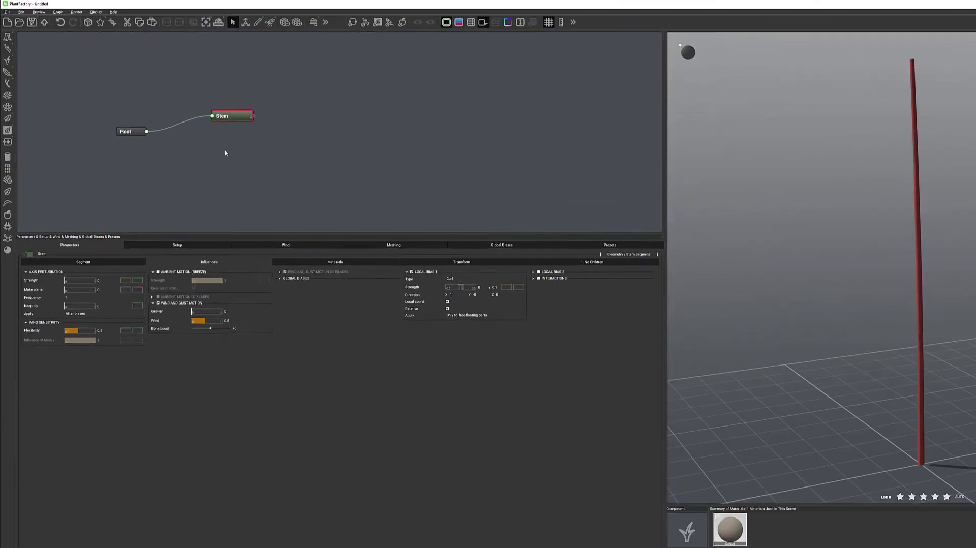
pyautogui.rightClick(189, 130)
pyautogui.moveTo(404, 240)
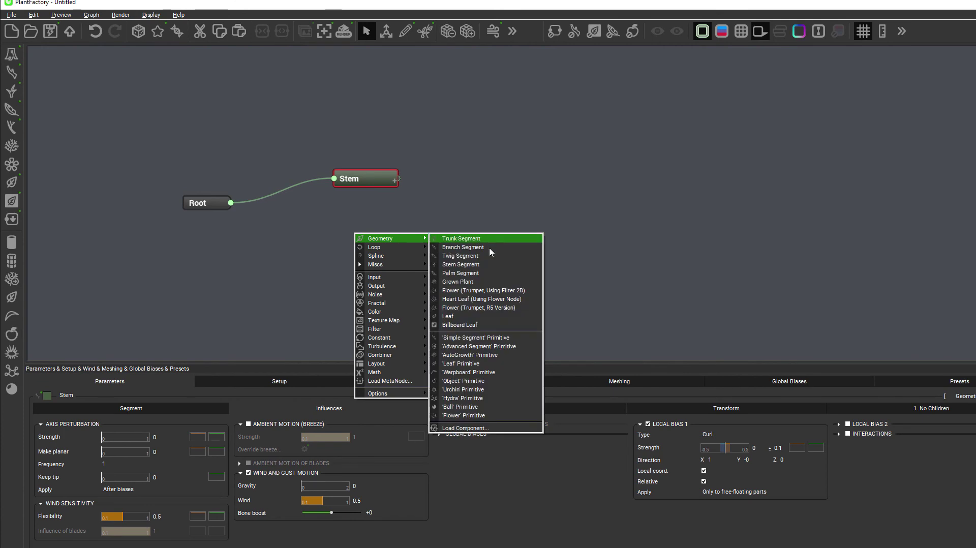
pyautogui.click(460, 265)
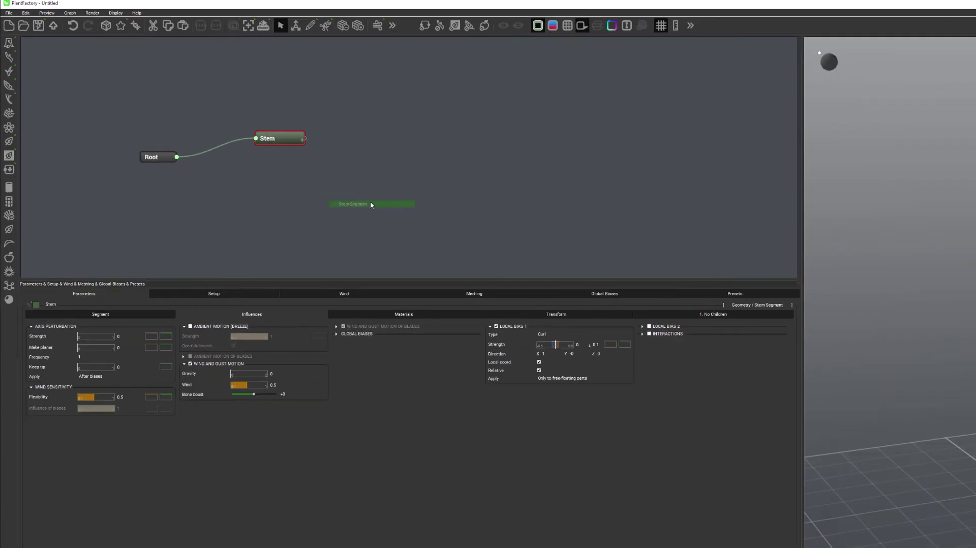
pyautogui.click(269, 175)
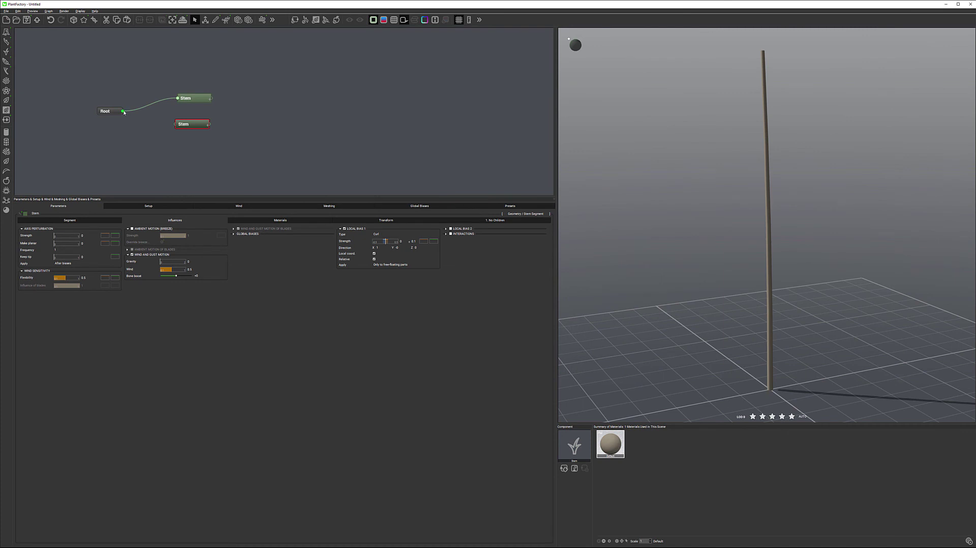
pyautogui.moveTo(123, 112); pyautogui.dragTo(189, 127)
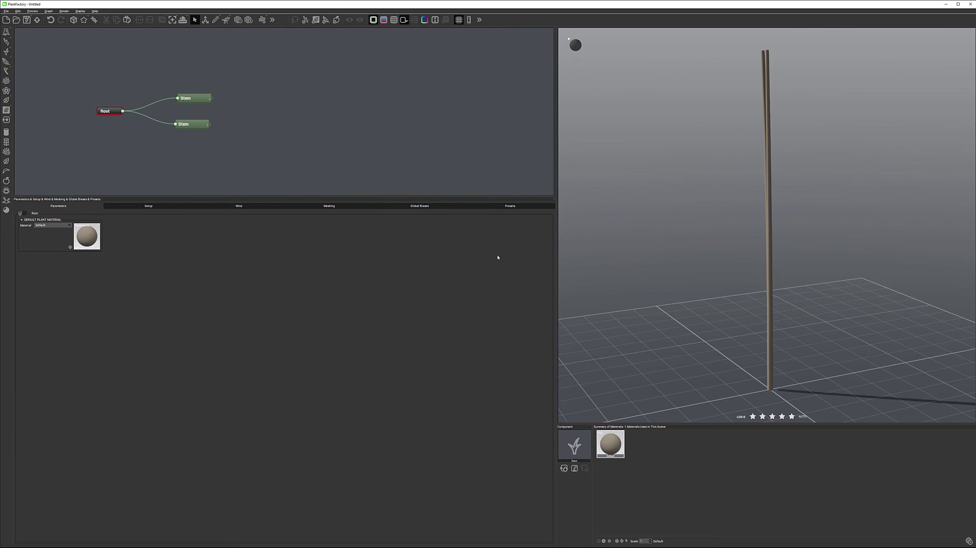
# Delete the lower Stem node, then the remaining Stem node, leaving only Root.
pyautogui.click(193, 125)
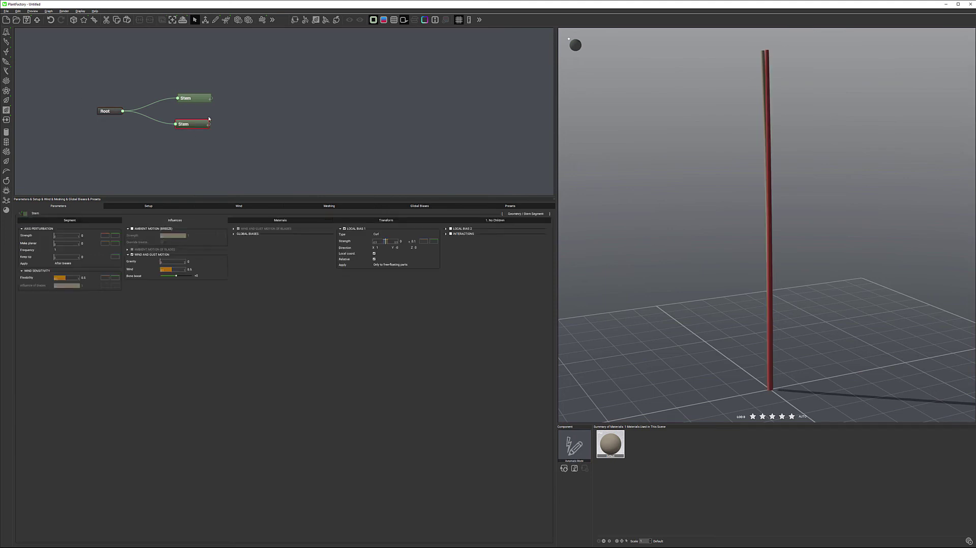
pyautogui.press('Delete')
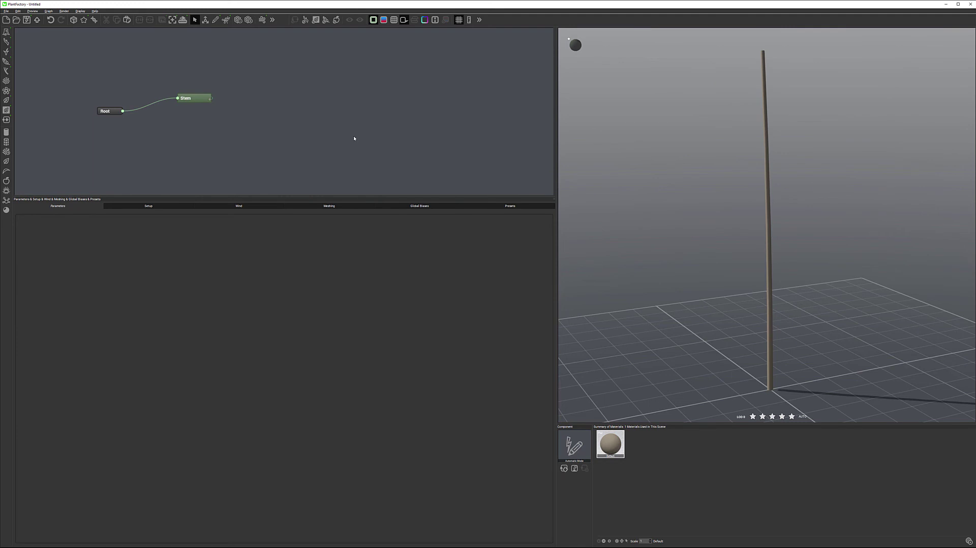
pyautogui.click(224, 106)
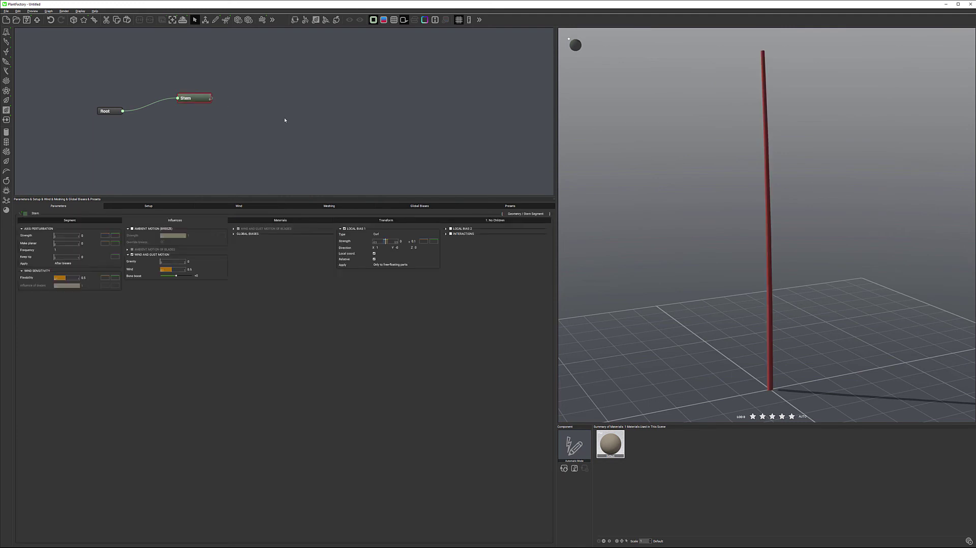
pyautogui.press('Delete')
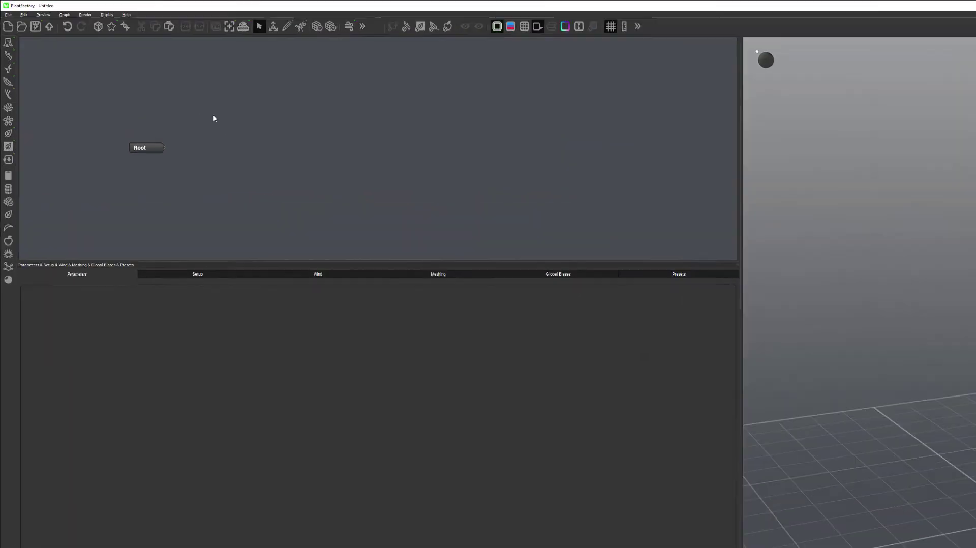
# Add a Hydra primitive node and connect Root's output to it.
pyautogui.rightClick(162, 88)
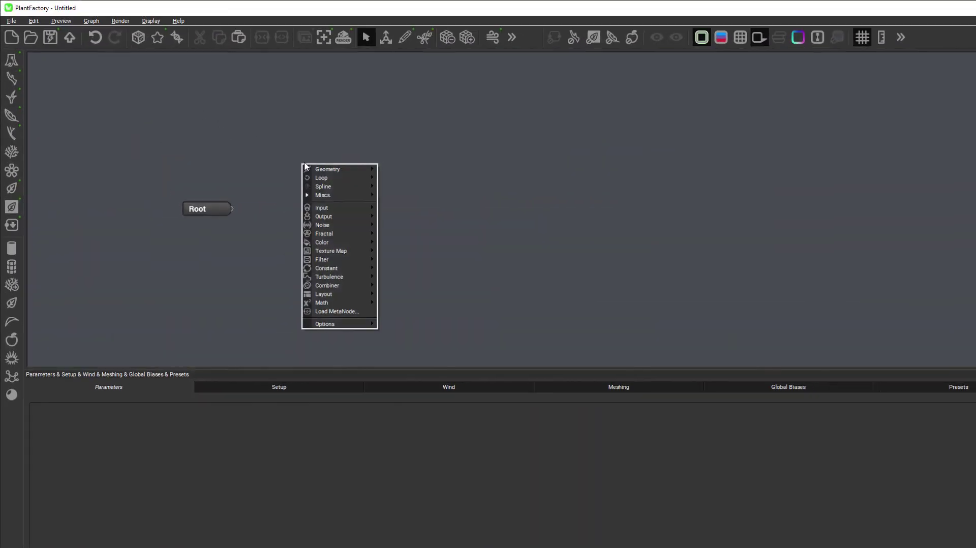
pyautogui.moveTo(180, 90)
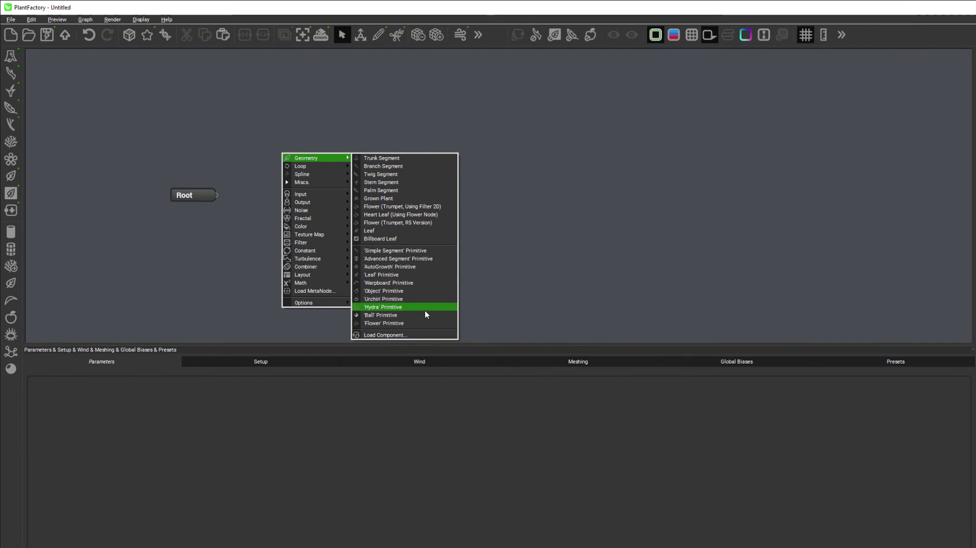
pyautogui.click(455, 334)
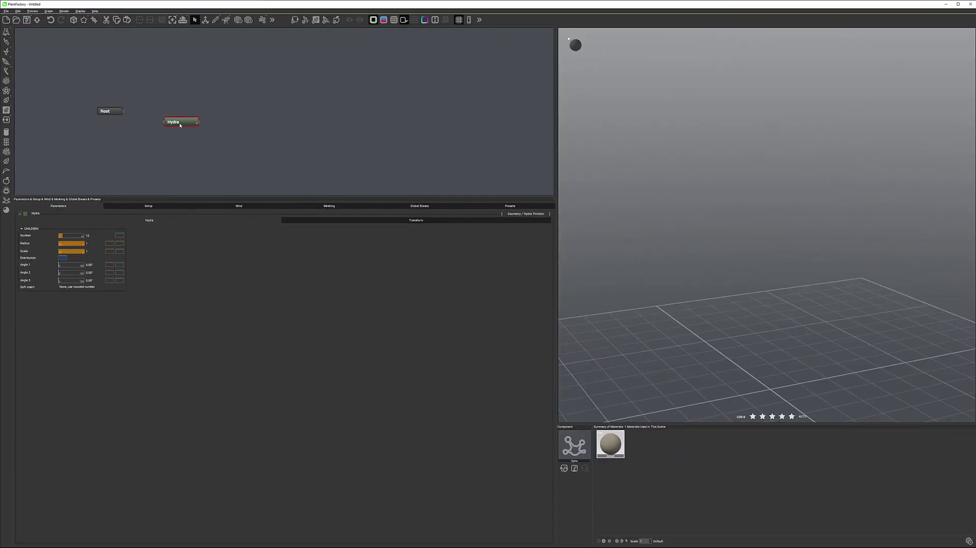
pyautogui.moveTo(123, 111); pyautogui.dragTo(190, 109)
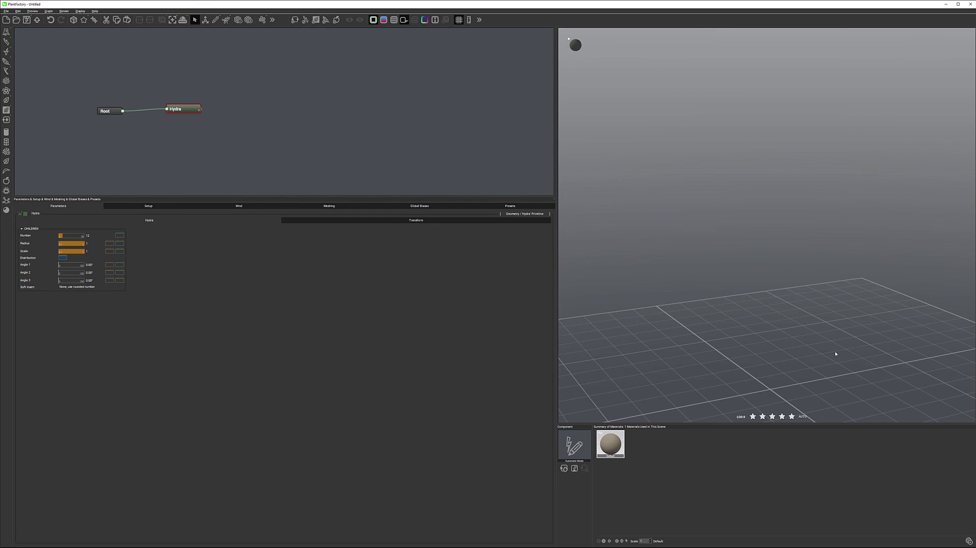
# Add a Stem Segment node and feed its input from the Hydra's output.
pyautogui.rightClick(237, 103)
pyautogui.moveTo(259, 104)
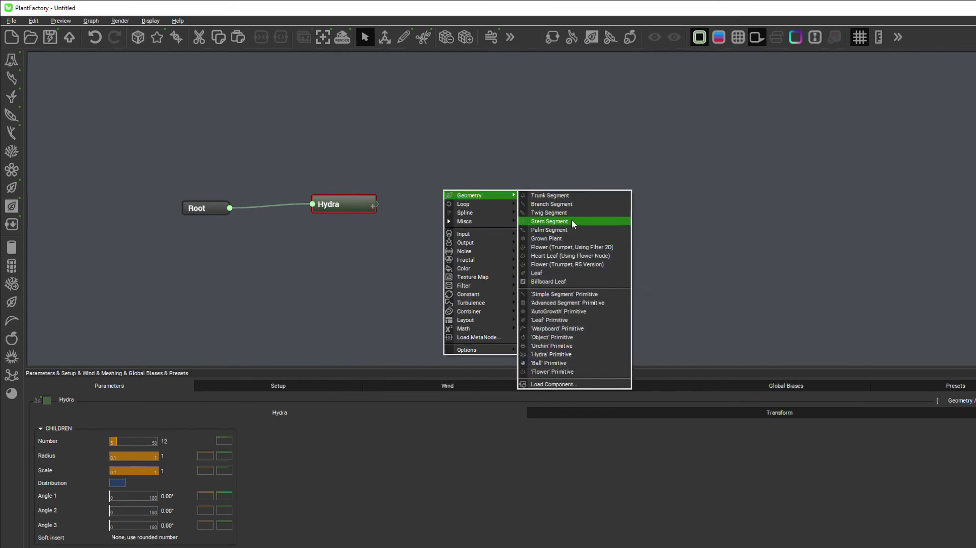
pyautogui.click(571, 223)
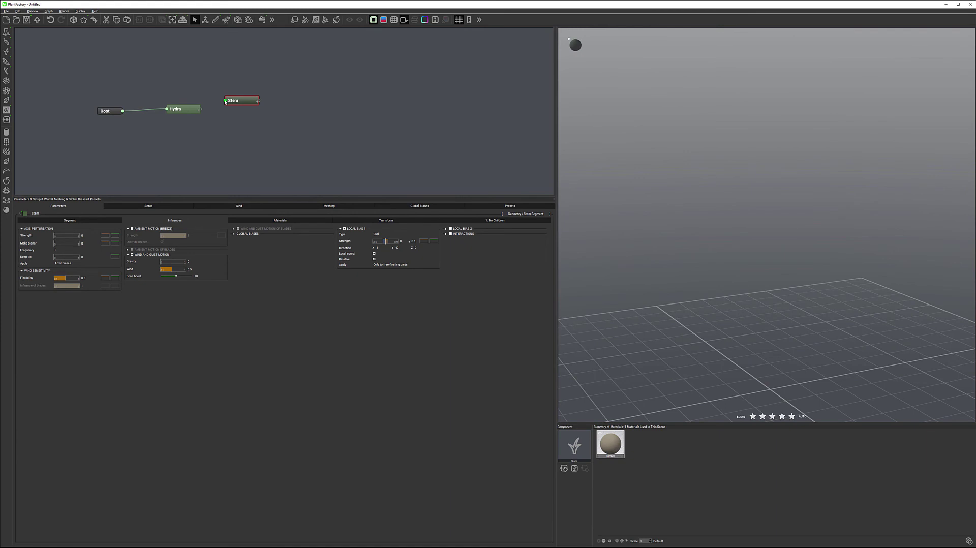
pyautogui.moveTo(225, 101); pyautogui.dragTo(201, 111)
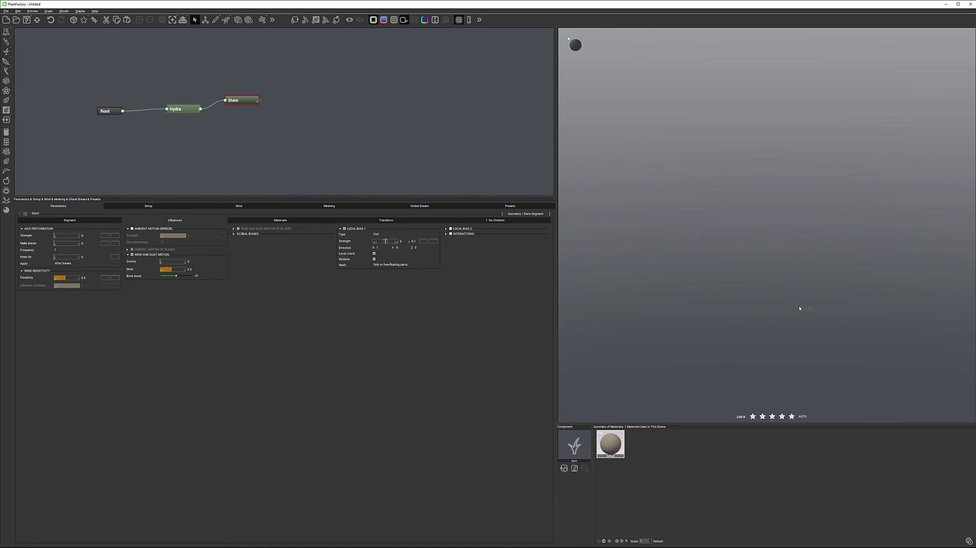
# Refresh the 3D preview and select the Hydra node.
pyautogui.click(272, 19)
pyautogui.click(290, 28)
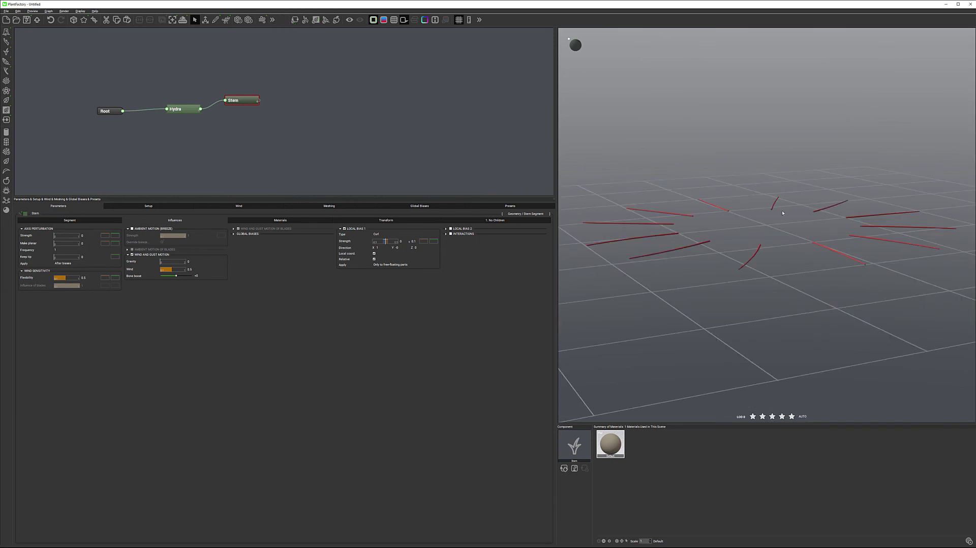
pyautogui.click(180, 110)
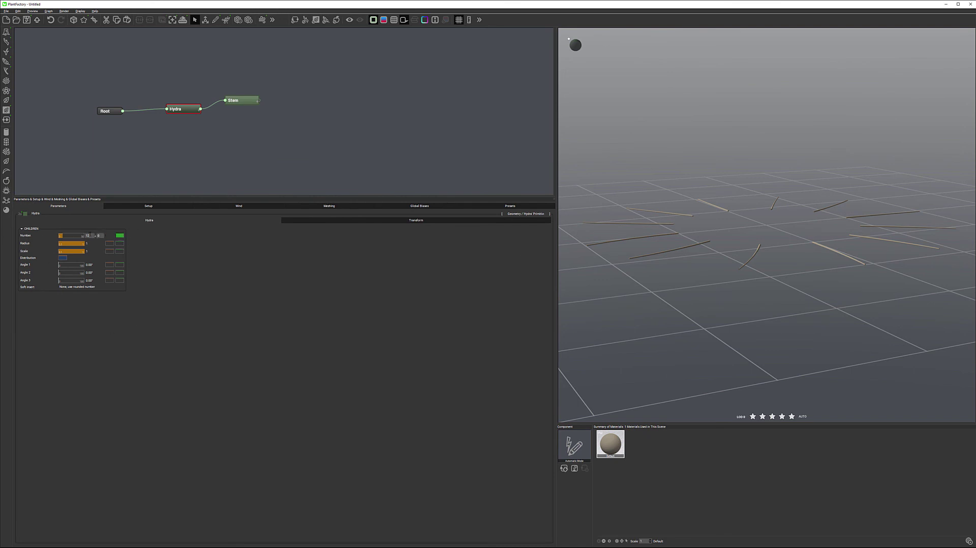
# Set the Hydra's children Number to 60 and Radius to 0.5.
pyautogui.click(89, 235)
pyautogui.write('60')
pyautogui.press('Return')
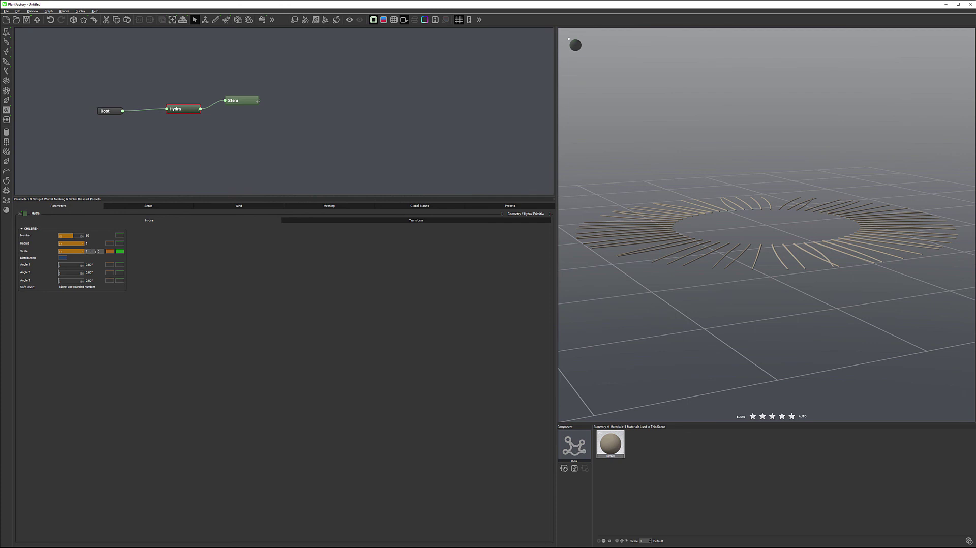
pyautogui.click(89, 243)
pyautogui.write('0.5')
pyautogui.press('Return')
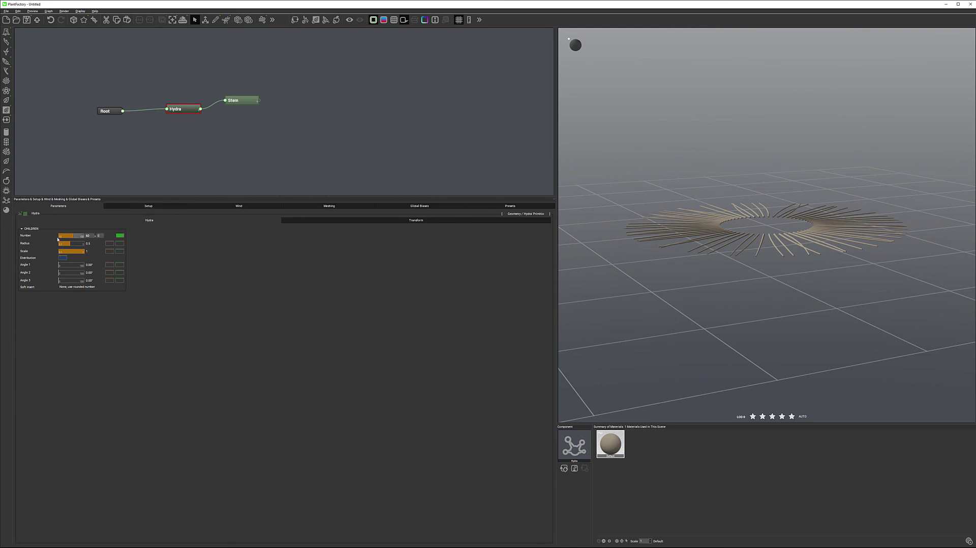
# Raise the Hydra's Angle 1 to about 69.38° so its stems tilt upward into a cone.
pyautogui.click(426, 220)
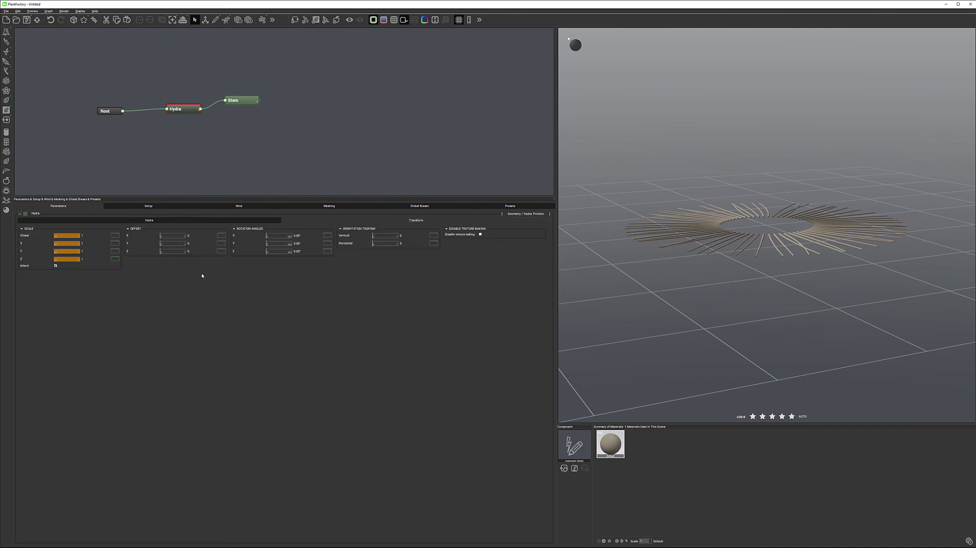
pyautogui.click(127, 220)
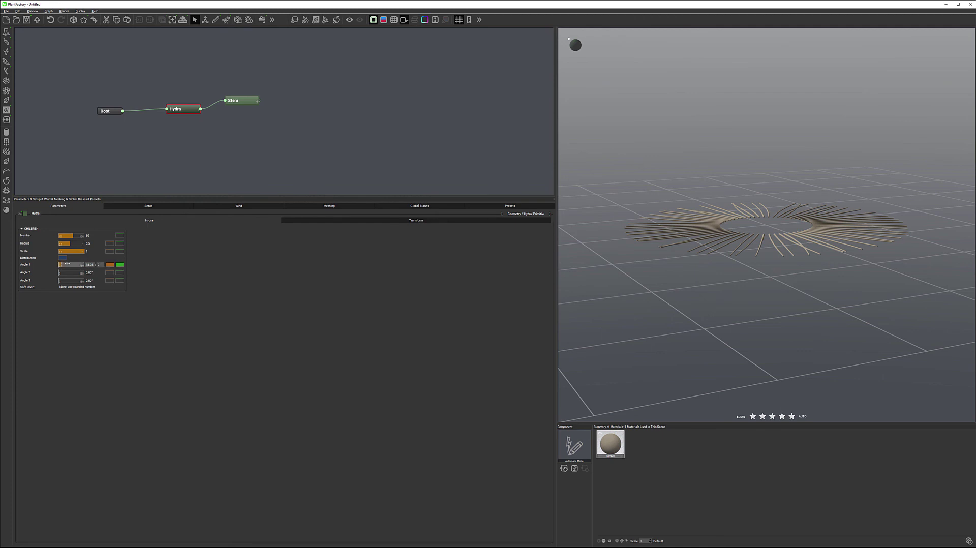
pyautogui.moveTo(67, 263); pyautogui.dragTo(72, 264)
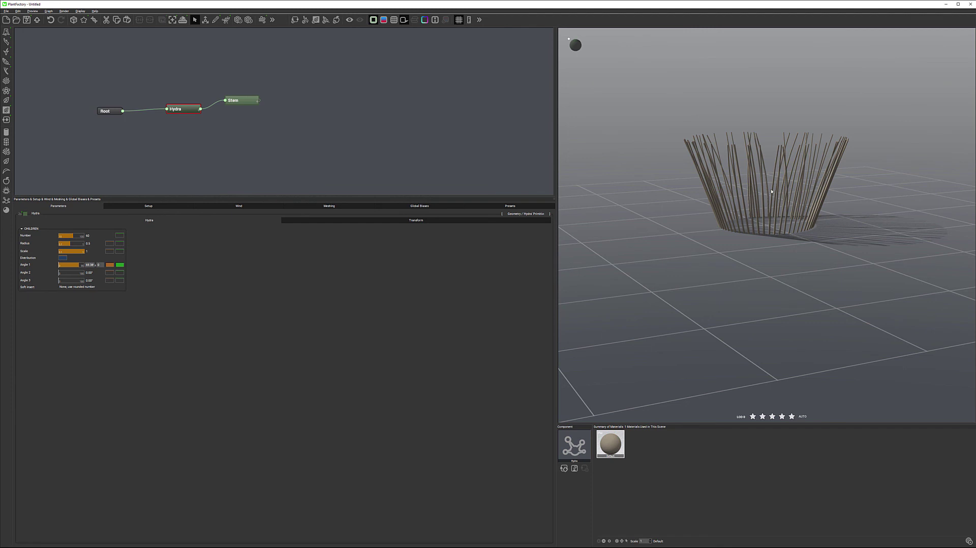
# Add a Geometry 'Urchin' Primitive node and place it below the Hydra.
pyautogui.rightClick(239, 130)
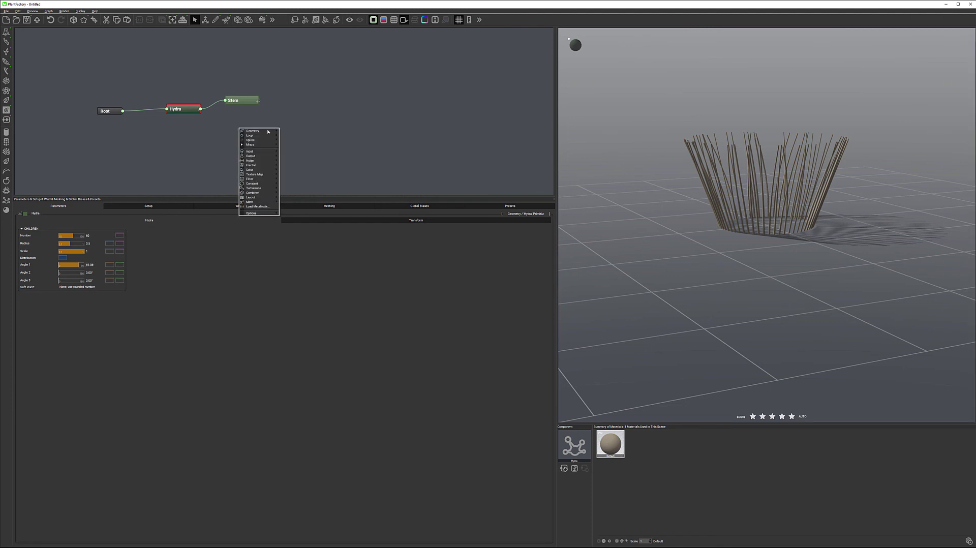
pyautogui.moveTo(255, 130)
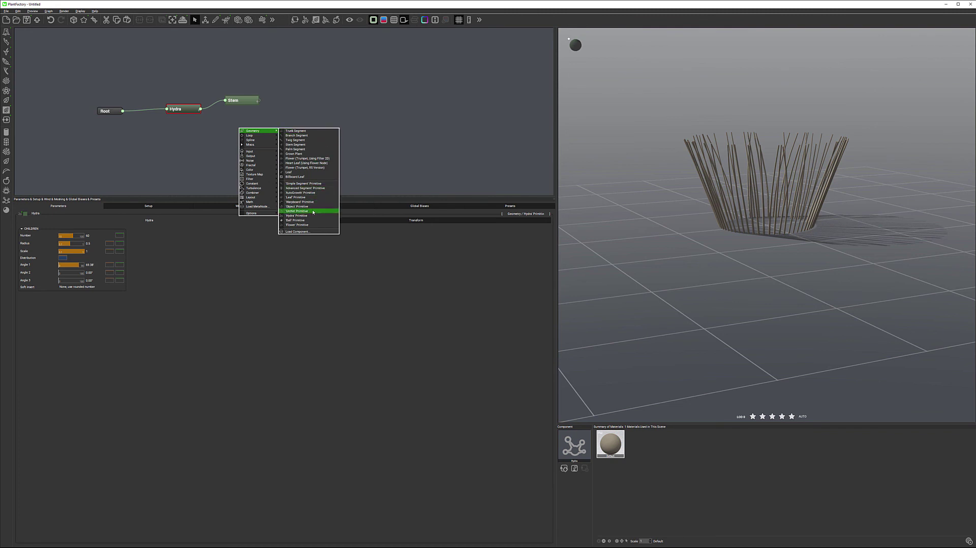
pyautogui.click(312, 209)
pyautogui.moveTo(249, 123); pyautogui.dragTo(183, 132)
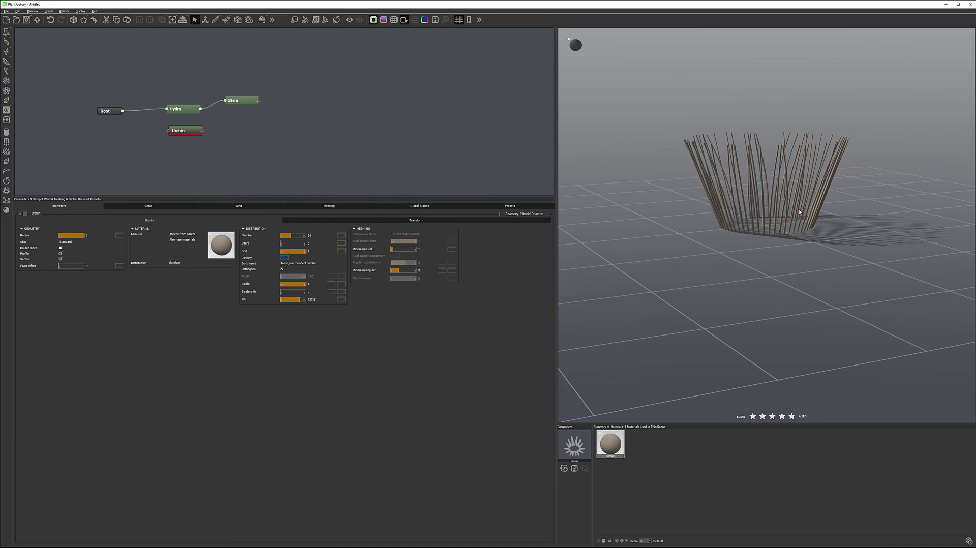
# Delete the Root–Hydra link and connect Root's output to the Urchin instead.
pyautogui.click(172, 110)
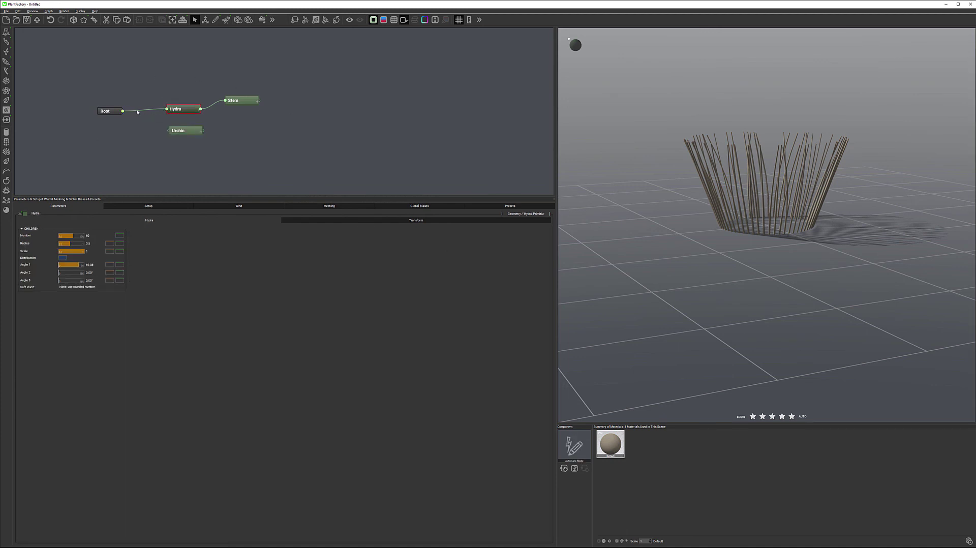
pyautogui.click(137, 111)
pyautogui.press('Delete')
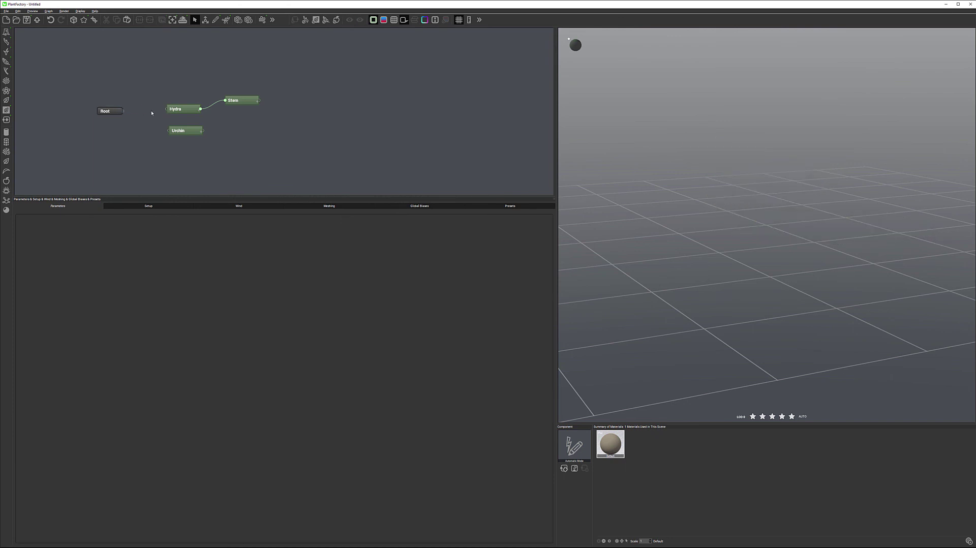
pyautogui.moveTo(123, 111); pyautogui.dragTo(169, 133)
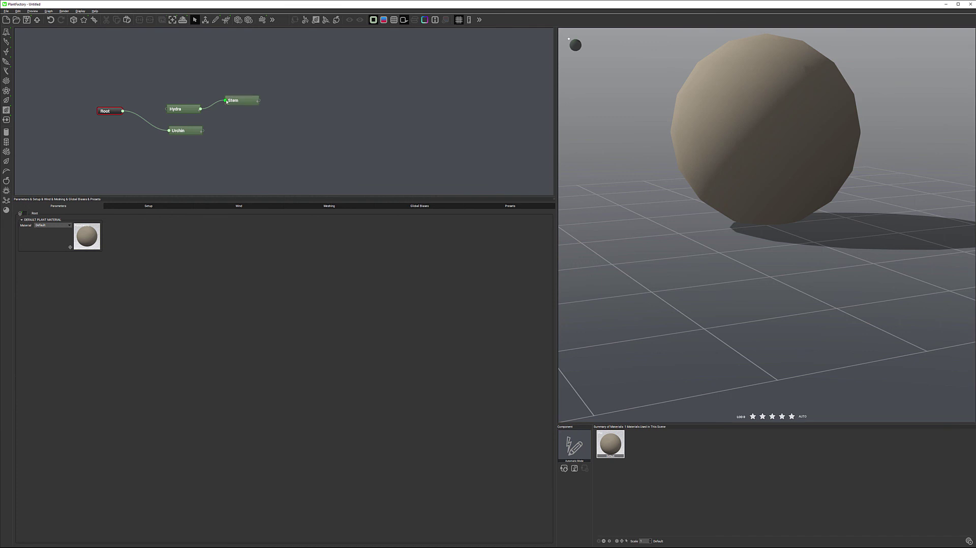
# Feed the Stem from the Urchin's output, moving Hydra up and Stem right.
pyautogui.moveTo(222, 107); pyautogui.dragTo(224, 130)
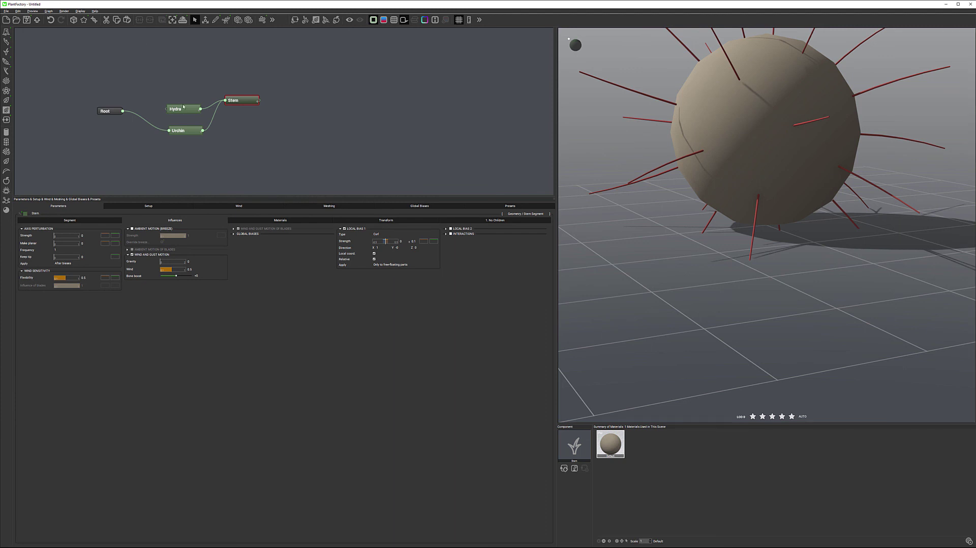
pyautogui.moveTo(183, 107); pyautogui.dragTo(186, 94)
pyautogui.moveTo(250, 104); pyautogui.dragTo(270, 113)
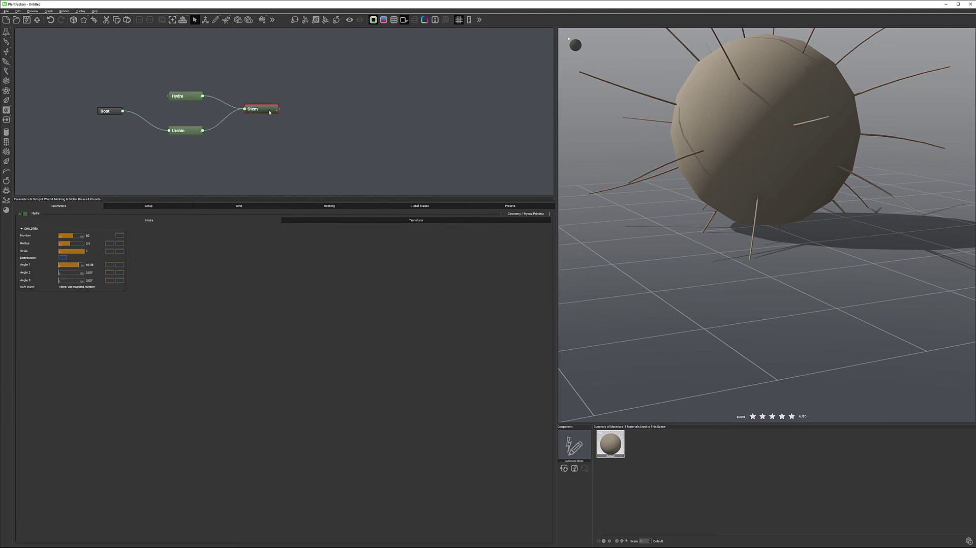
pyautogui.click(269, 112)
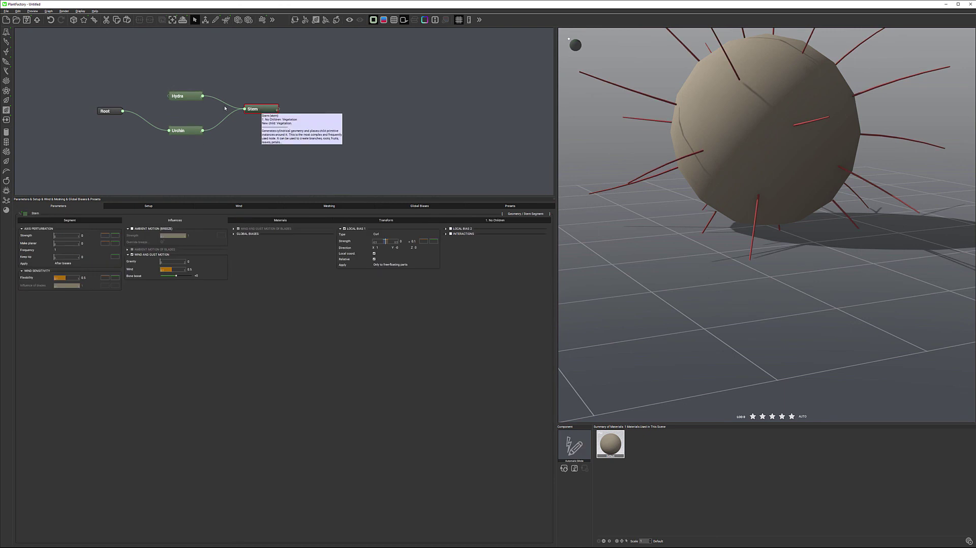
# Spread the graph further: Hydra higher, Urchin lower, Stem further right.
pyautogui.click(123, 112)
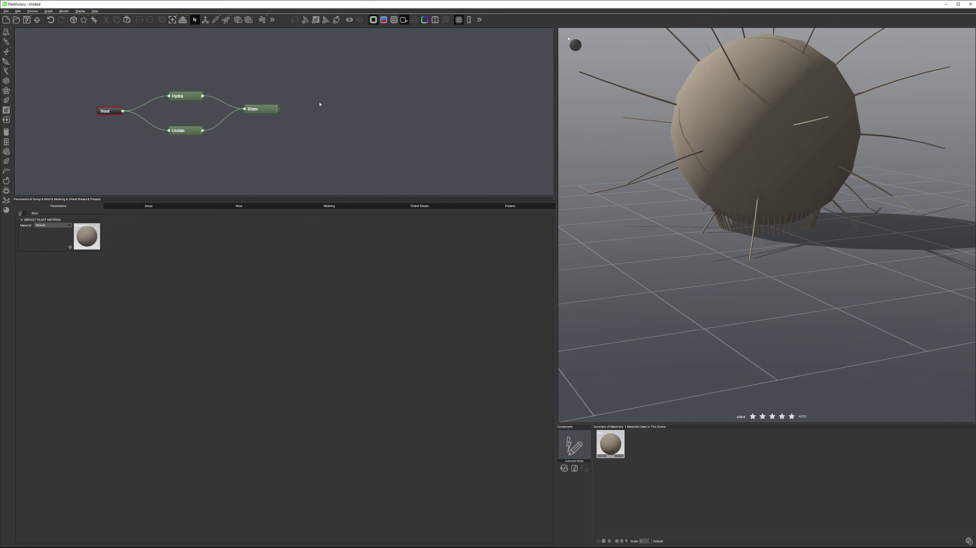
pyautogui.moveTo(187, 97); pyautogui.dragTo(187, 84)
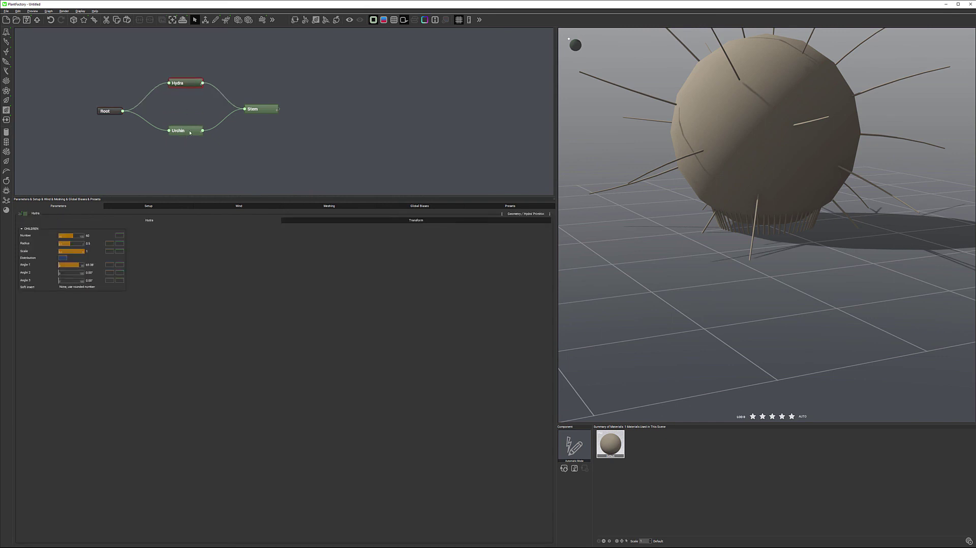
pyautogui.moveTo(190, 136); pyautogui.dragTo(191, 143)
pyautogui.moveTo(261, 109); pyautogui.dragTo(284, 107)
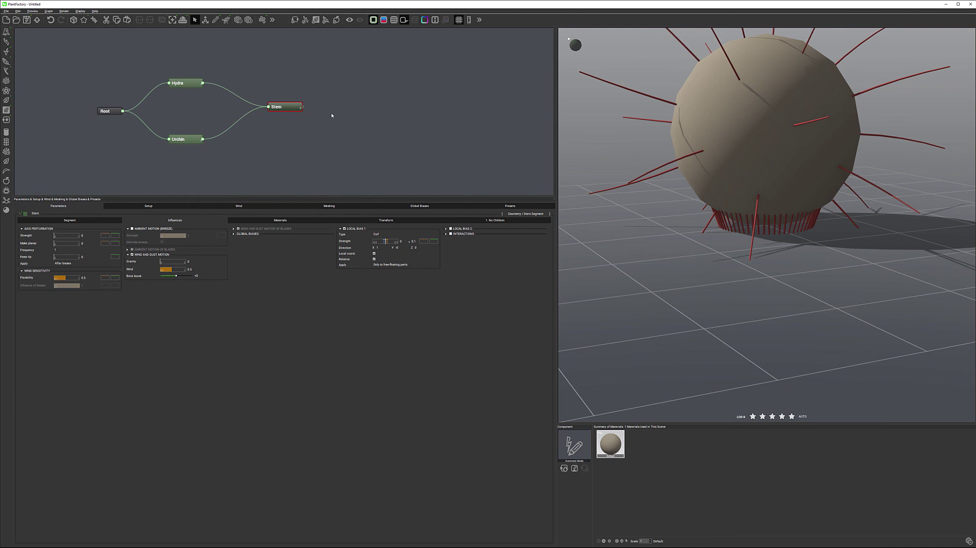
pyautogui.rightClick(319, 60)
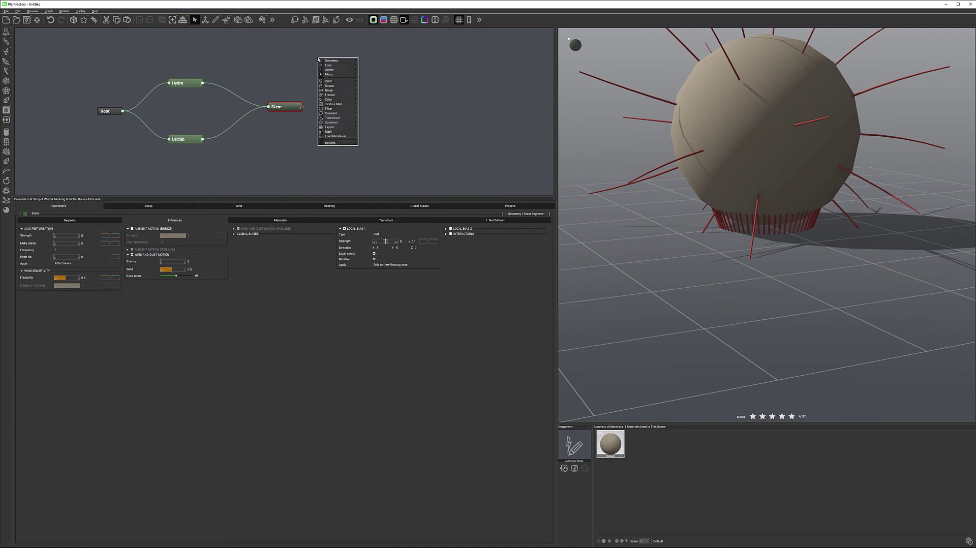
pyautogui.moveTo(337, 65)
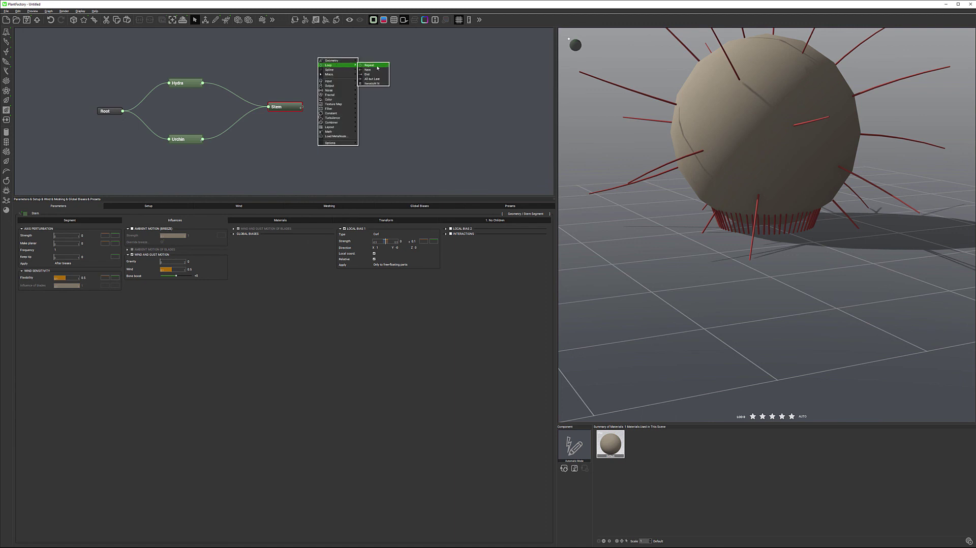
pyautogui.click(266, 81)
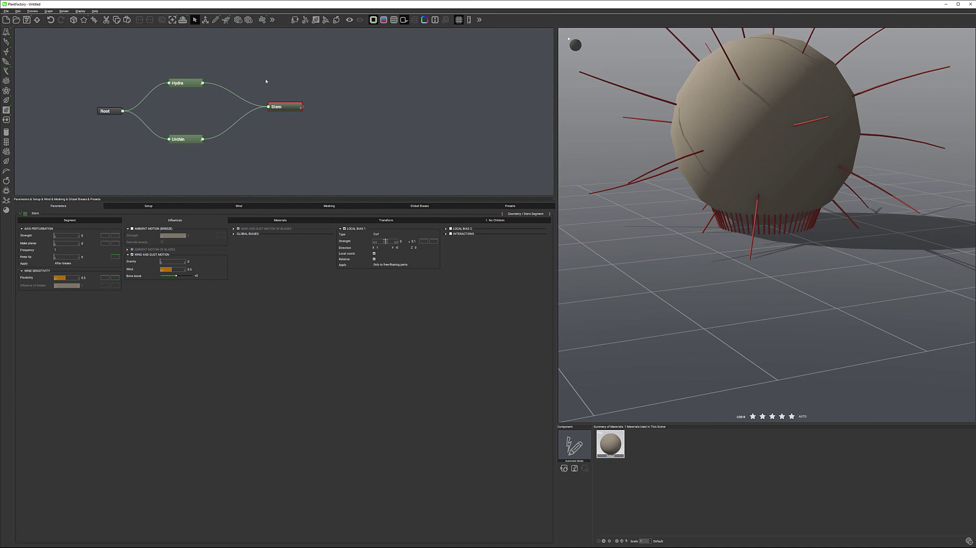